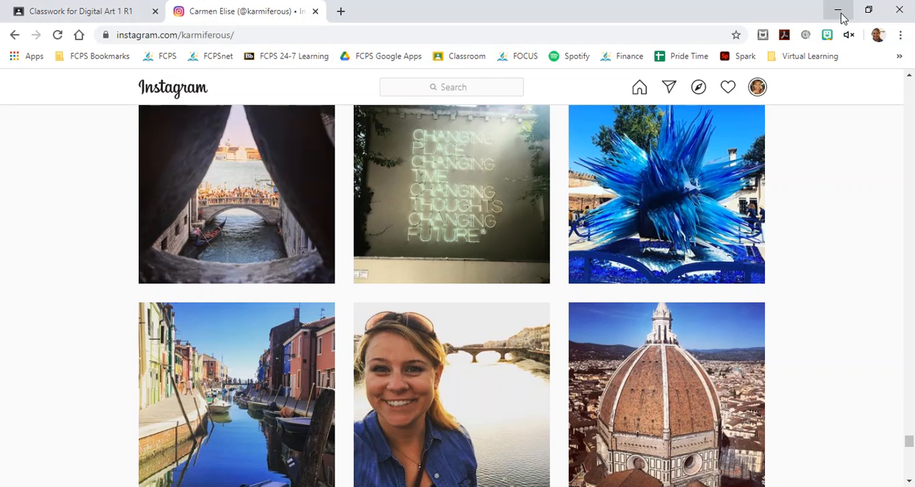
Step: Switch to Illustrator and start a new document named with the designer's last name followed by "Clipping Mask Word Art"
left_click(841, 18)
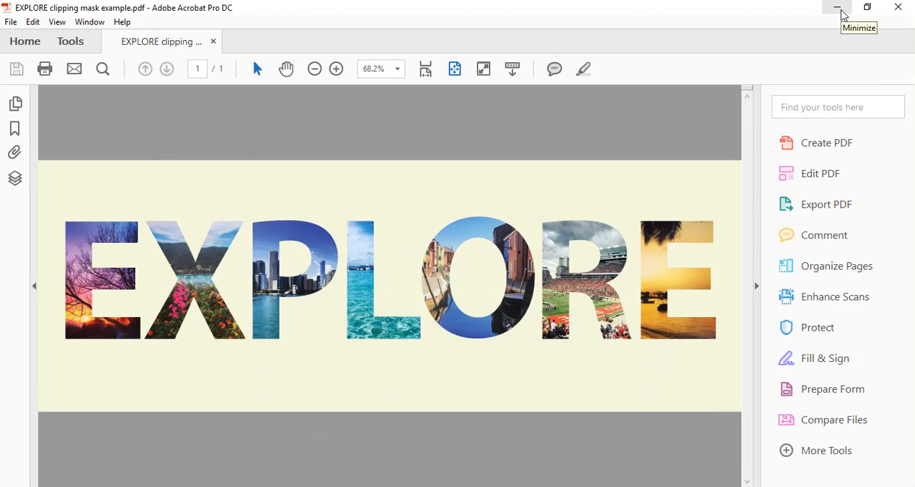
key("alt+Tab")
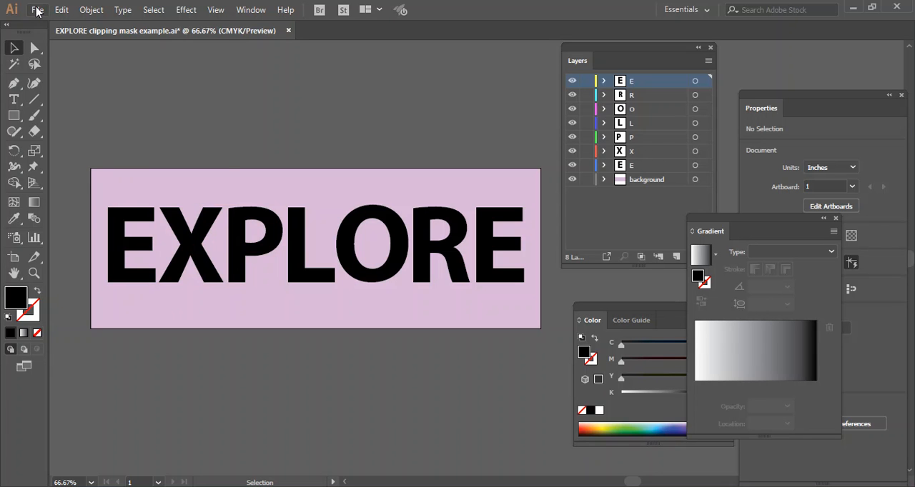
left_click(36, 12)
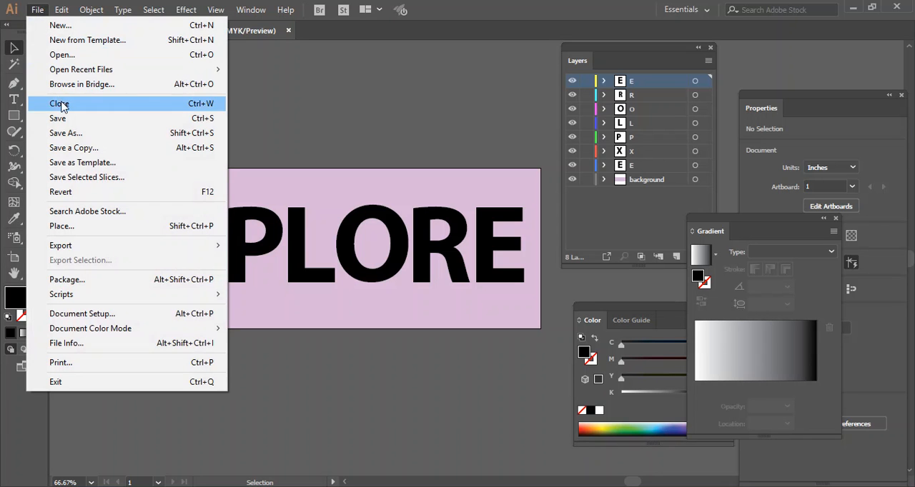
left_click(63, 26)
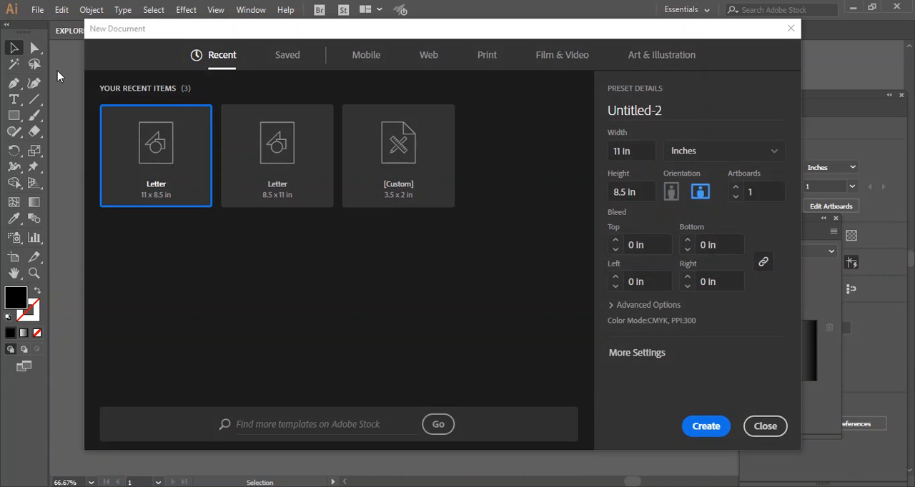
left_click(666, 113)
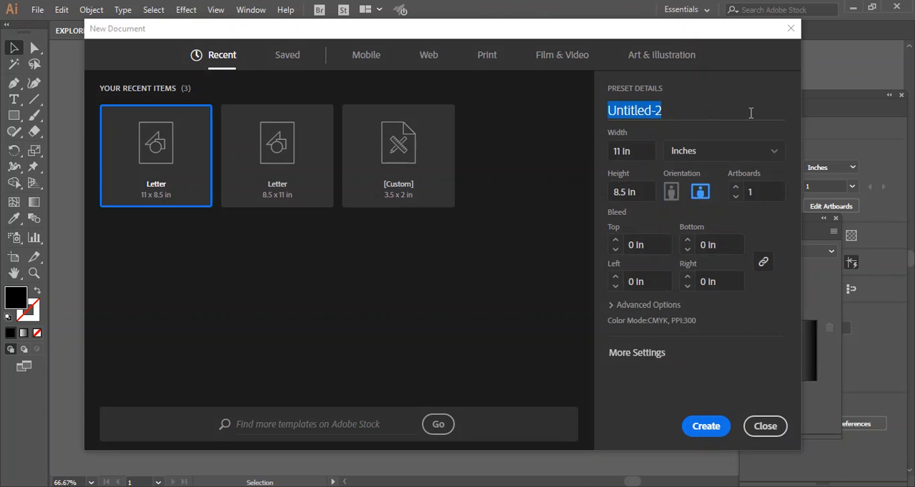
type("Lucas")
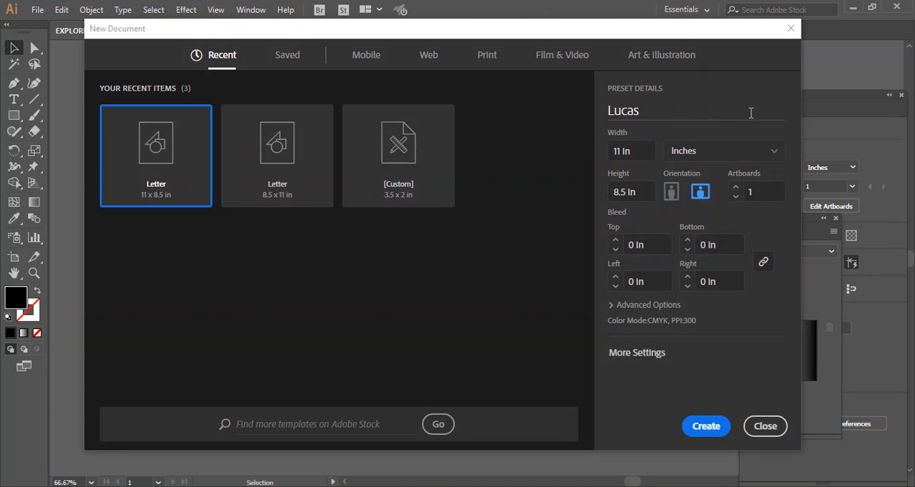
type(" Clipping ")
type("Art")
key("BackSpace")
key("BackSpace")
key("BackSpace")
type("Mask")
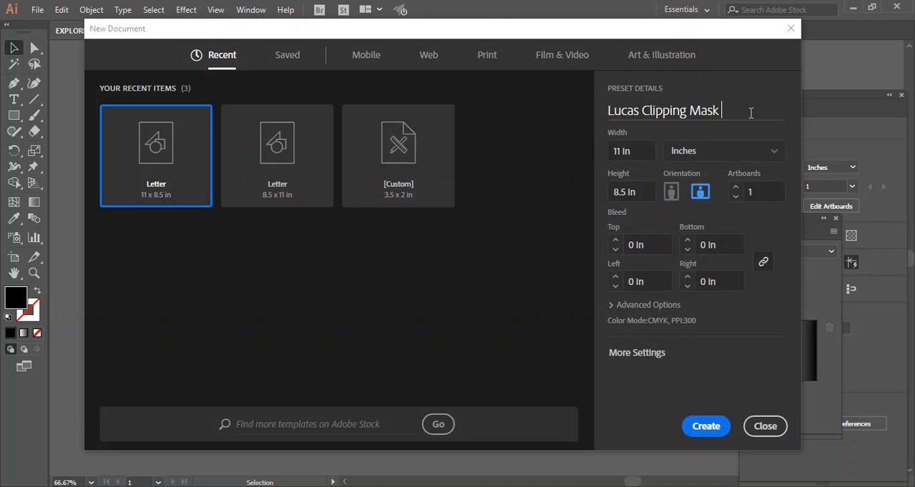
type(" Word Art")
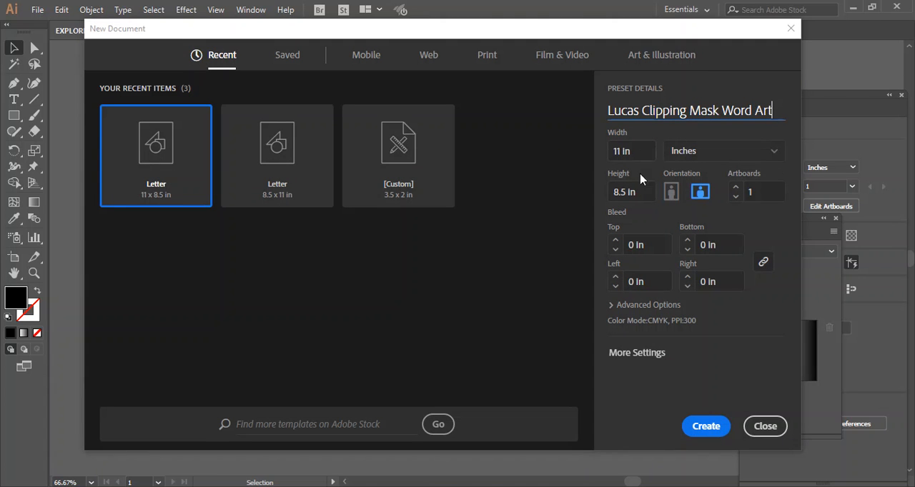
Step: Use landscape orientation with a 20 in width for the new document and create it
left_click(700, 195)
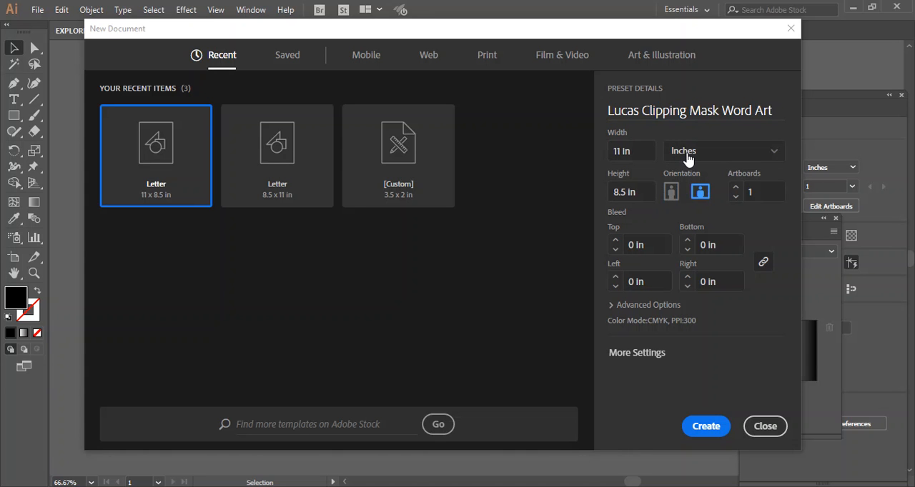
left_click(622, 151)
double_click(622, 151)
type("15")
key("BackSpace")
key("BackSpace")
type("20")
left_click(706, 426)
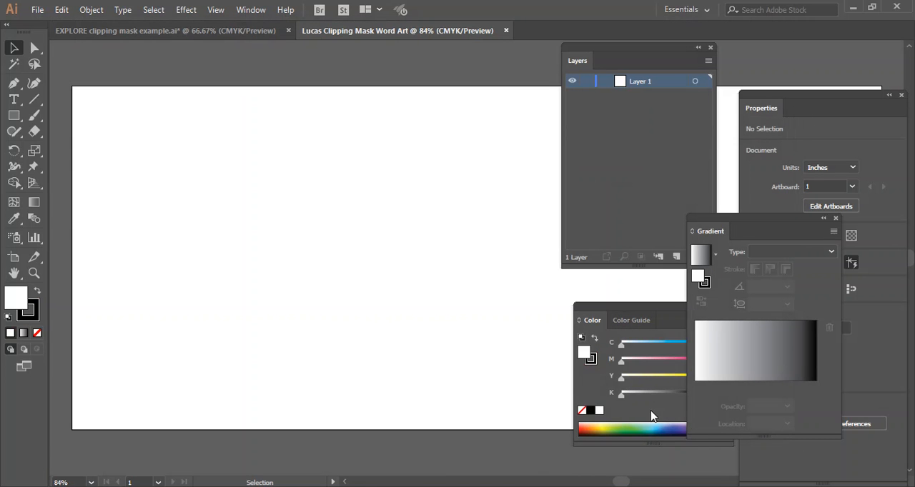
Step: Move the Layers, Gradient and Color panels off the artboard and collapse the Gradient panel
left_click_drag(660, 55, 819, 70)
left_click_drag(722, 224, 853, 259)
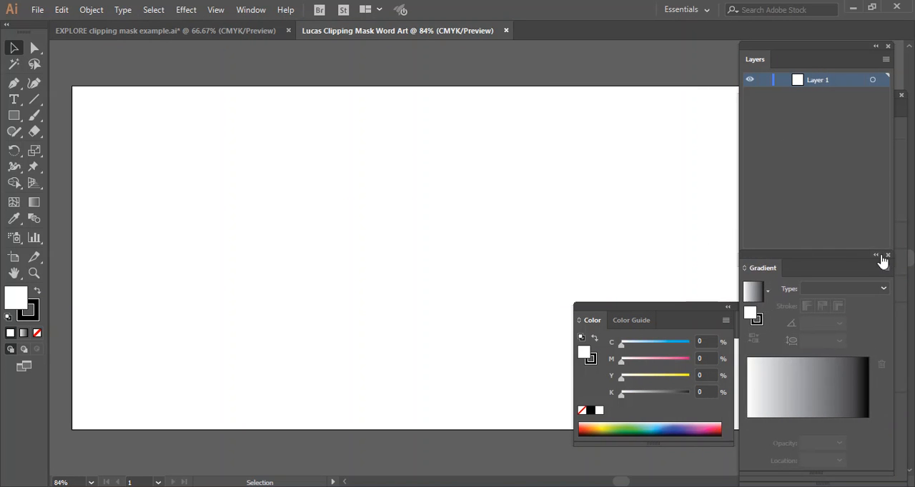
left_click(876, 256)
left_click_drag(672, 316, 815, 321)
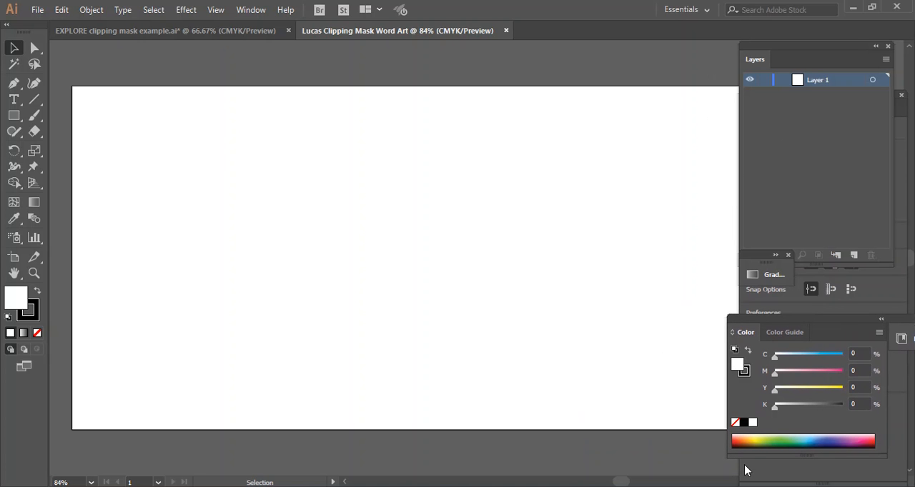
key("ctrl+minus")
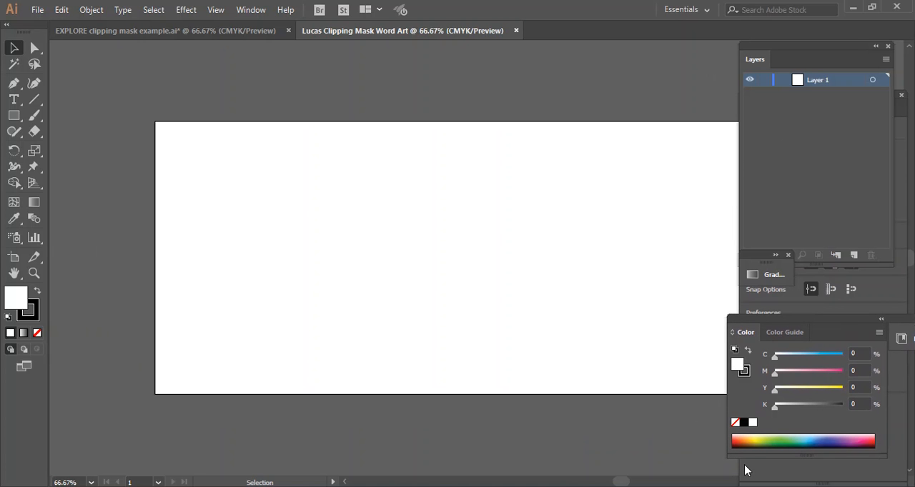
left_click_drag(619, 482, 626, 483)
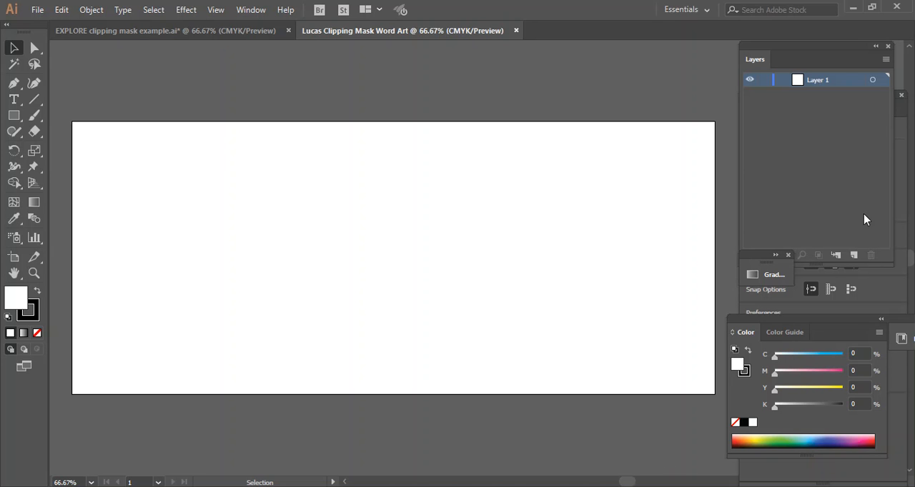
Step: Rename Layer 1 as Background
double_click(813, 83)
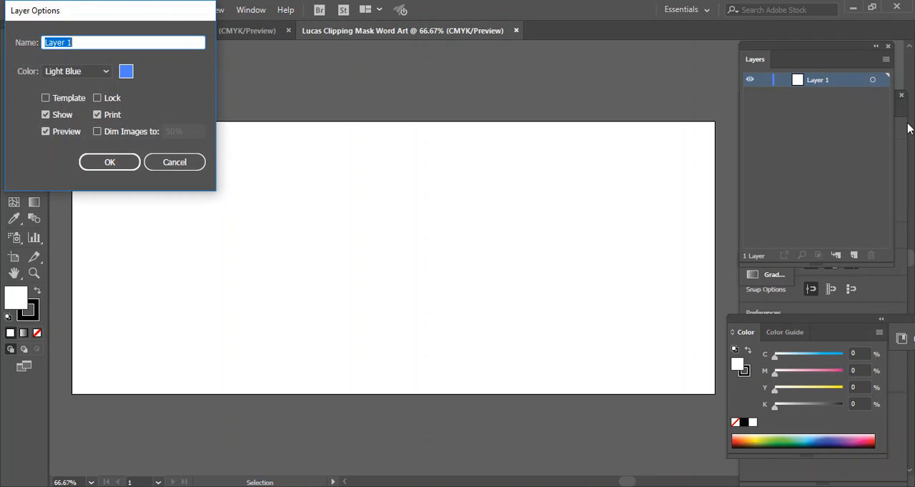
type("Background")
left_click(117, 166)
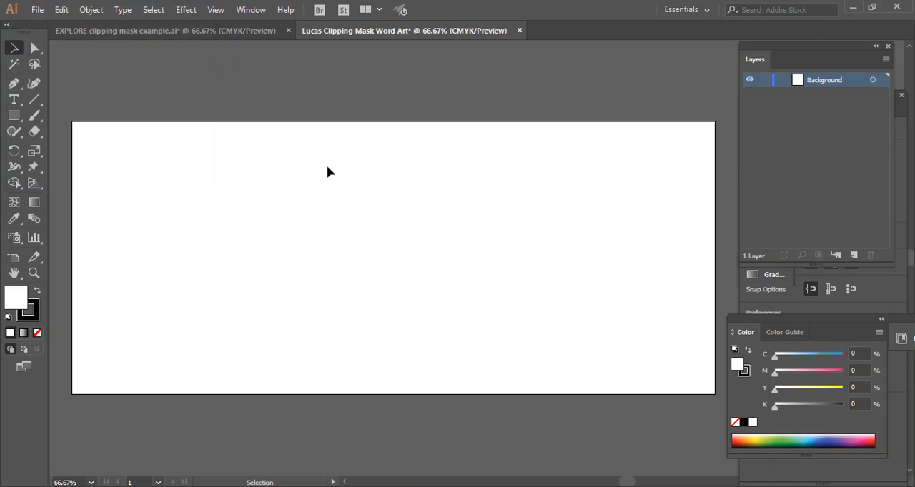
Step: Add two layers above Background and name them E and X in ascending order
left_click(852, 257)
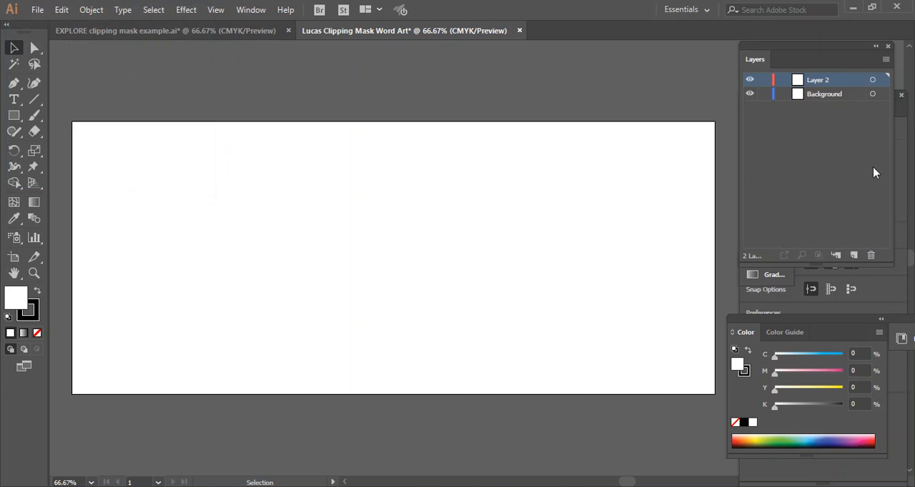
double_click(820, 81)
type("E")
key("Return")
left_click(853, 255)
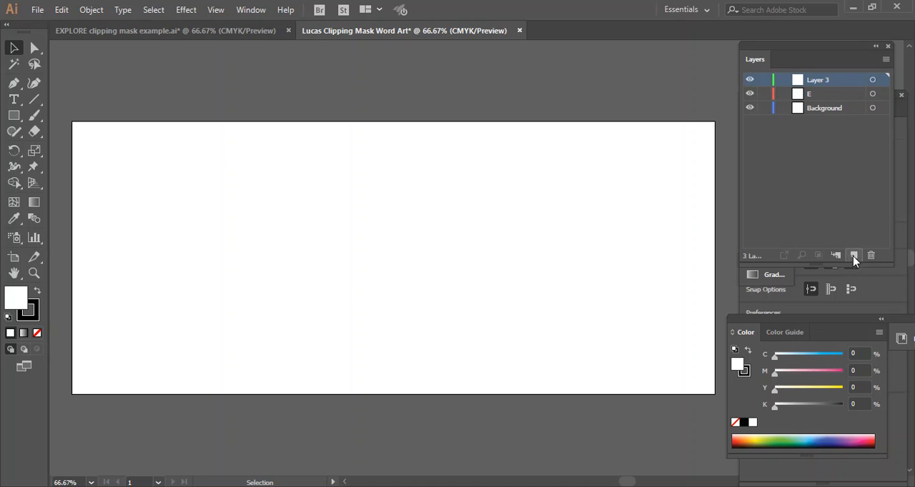
double_click(817, 80)
type("X")
key("Return")
Step: Add two more layers above X and name them P and L
left_click(854, 255)
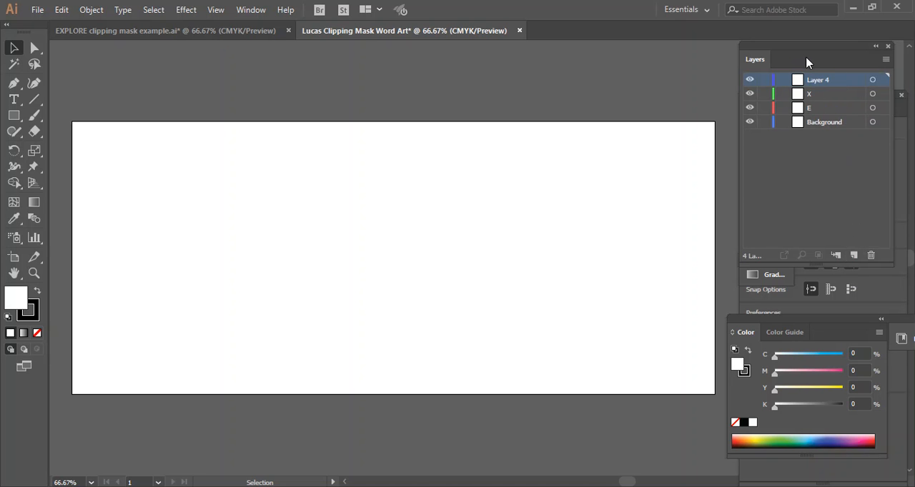
double_click(811, 78)
type("P")
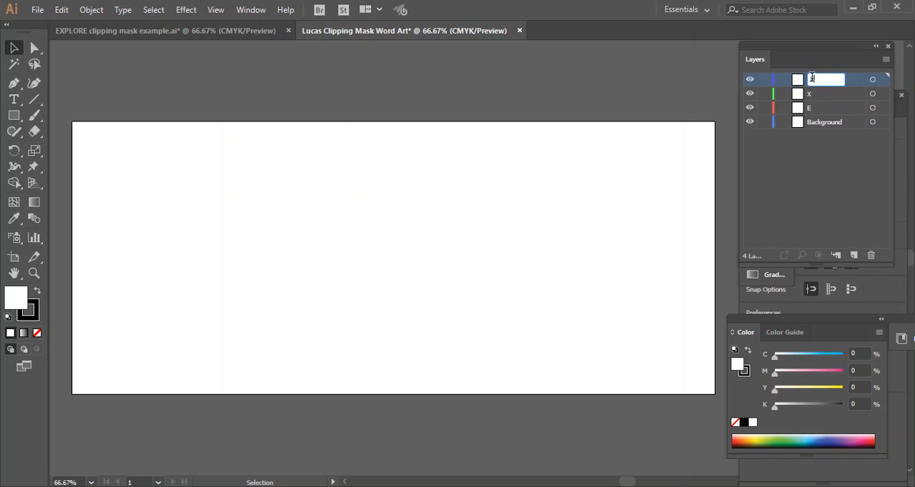
key("BackSpace")
type("P")
left_click(853, 255)
double_click(818, 80)
type("L")
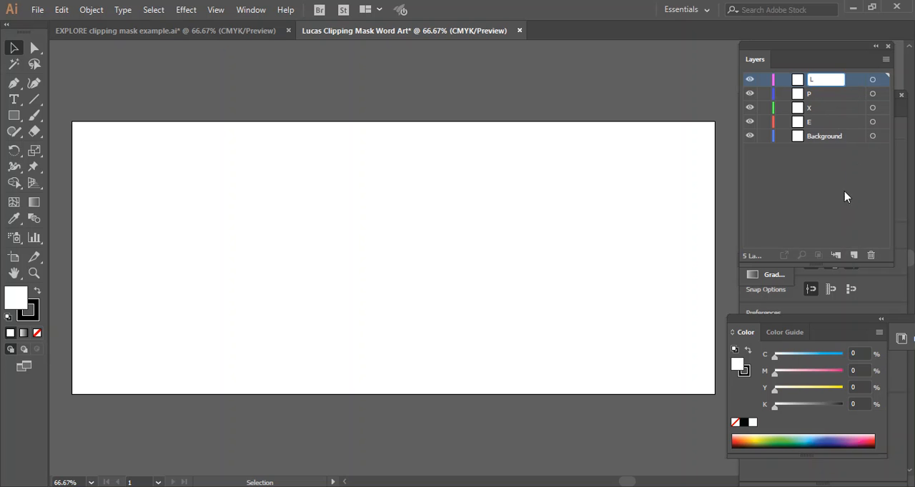
Step: Add three more layers above L, naming them O, R and E in ascending order
left_click(853, 255)
double_click(816, 78)
type("O")
left_click(853, 256)
double_click(815, 79)
type("R")
left_click(853, 256)
double_click(824, 81)
type("E")
left_click(818, 225)
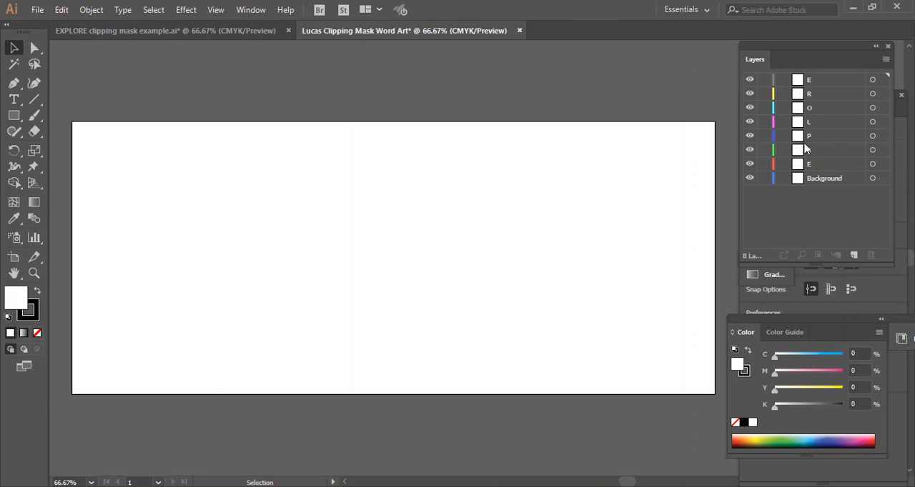
Step: On the E layer just above Background, draw a text box about 2.73 × 3.94 in near the artboard's left edge containing only the letter E
left_click(834, 166)
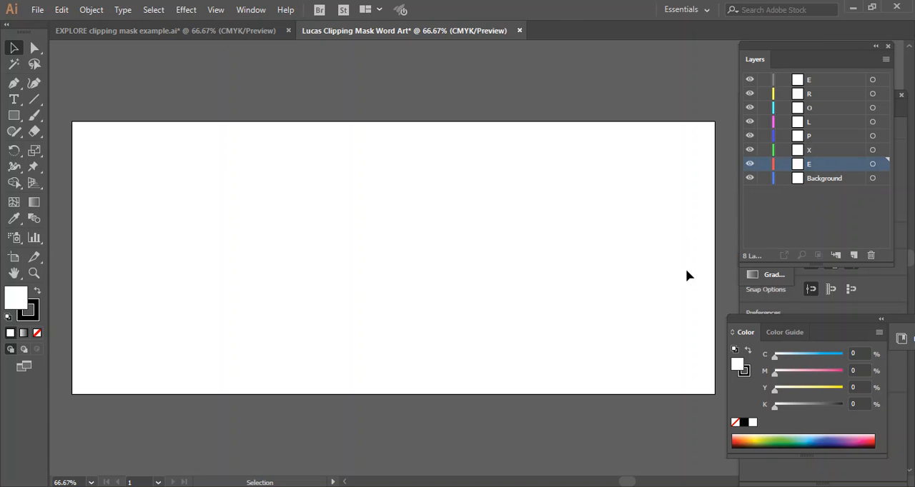
left_click(14, 100)
left_click_drag(83, 173, 169, 297)
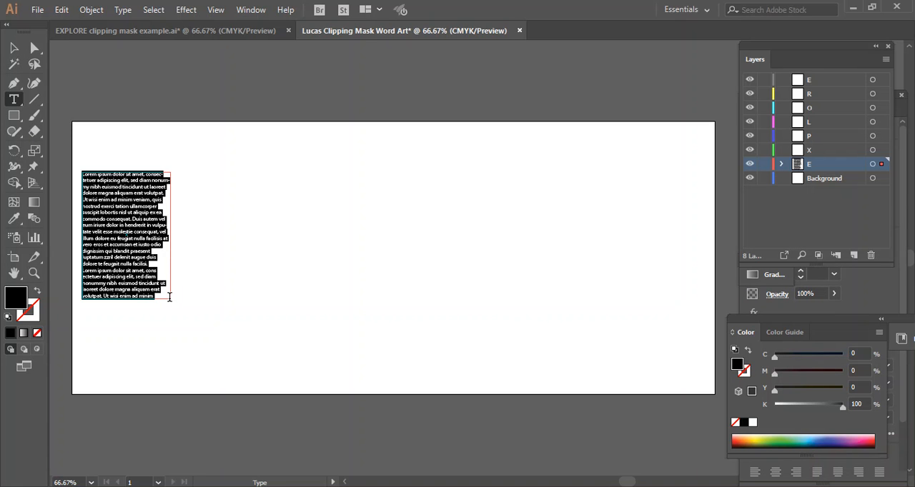
key("Delete")
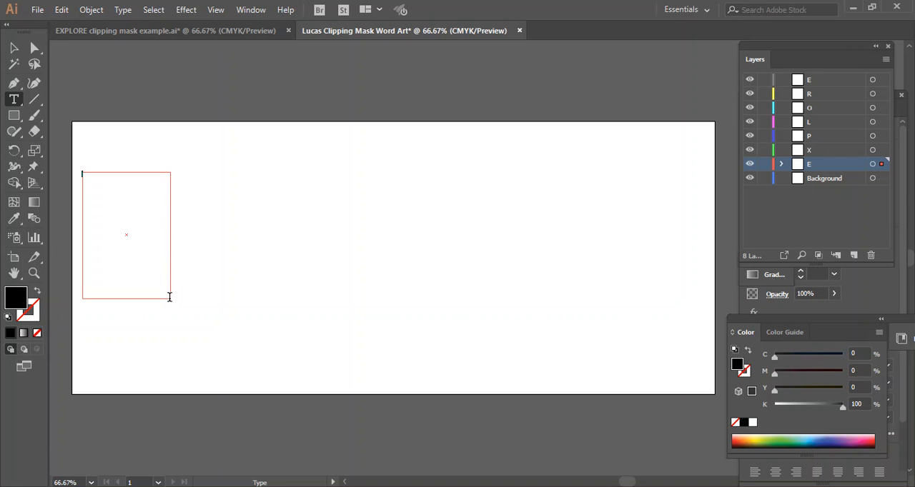
type("E")
Step: Select the E text box and place the Properties panel beside the Layers panel so the character settings are accessible
left_click(15, 51)
left_click(92, 203)
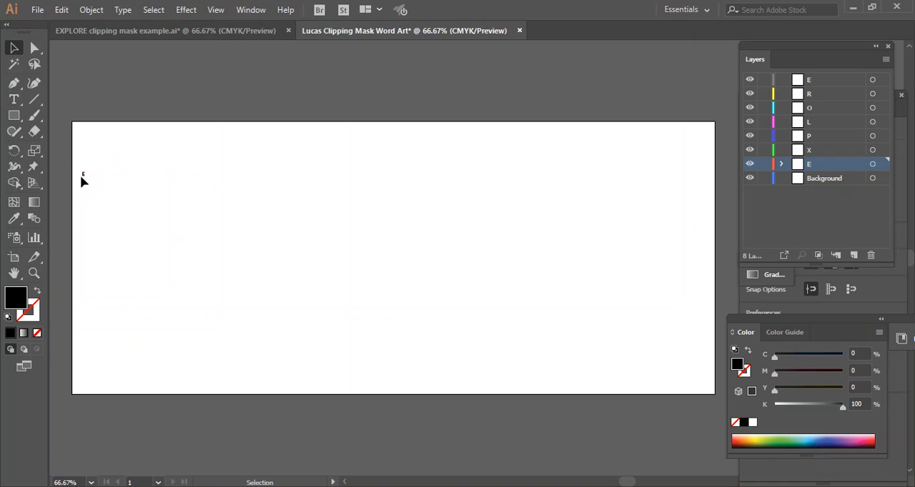
left_click(81, 176)
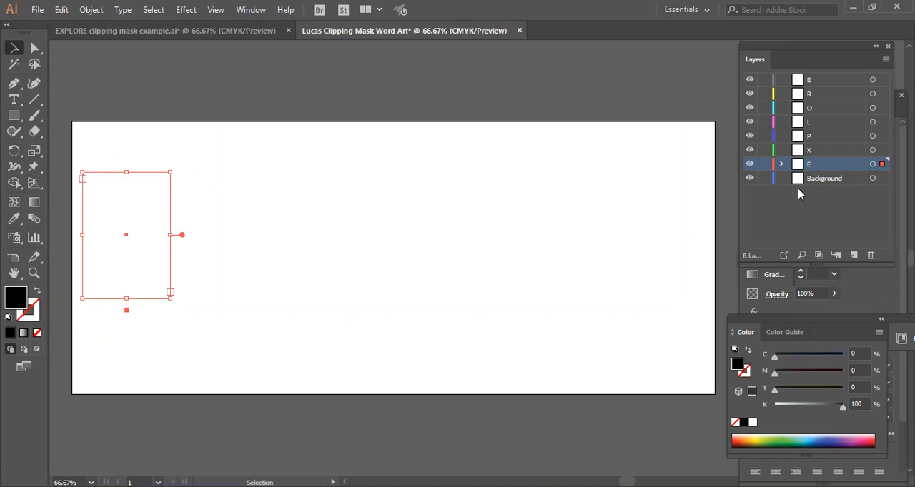
left_click_drag(827, 51, 708, 28)
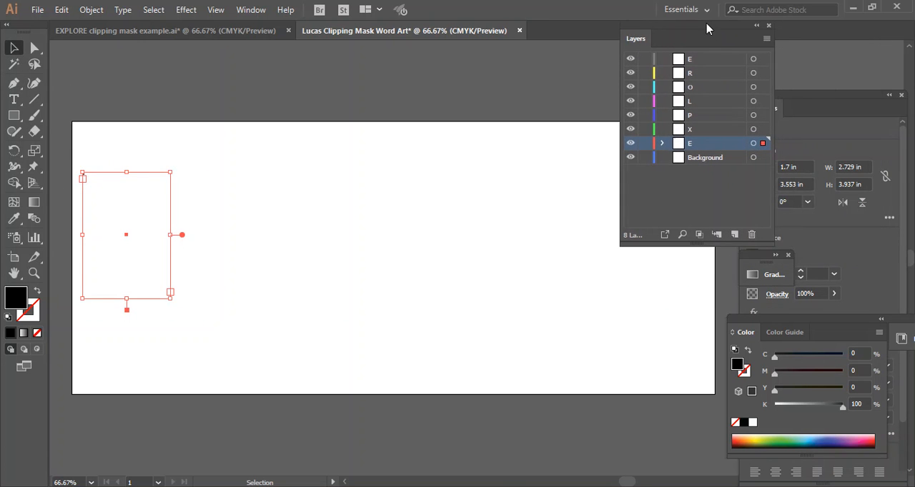
left_click(805, 99)
left_click_drag(801, 96, 631, 67)
left_click_drag(687, 36, 807, 75)
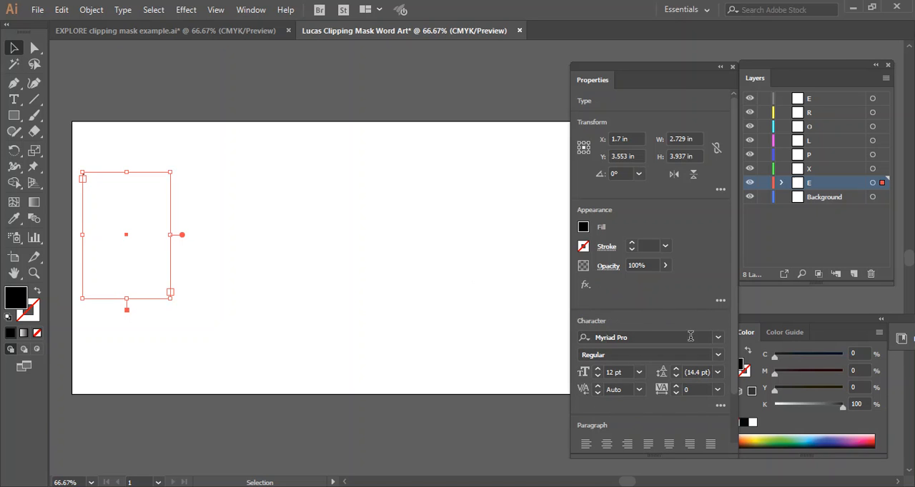
Step: Try font sizes of 72 pt and 100 pt on the letter E
left_click(639, 372)
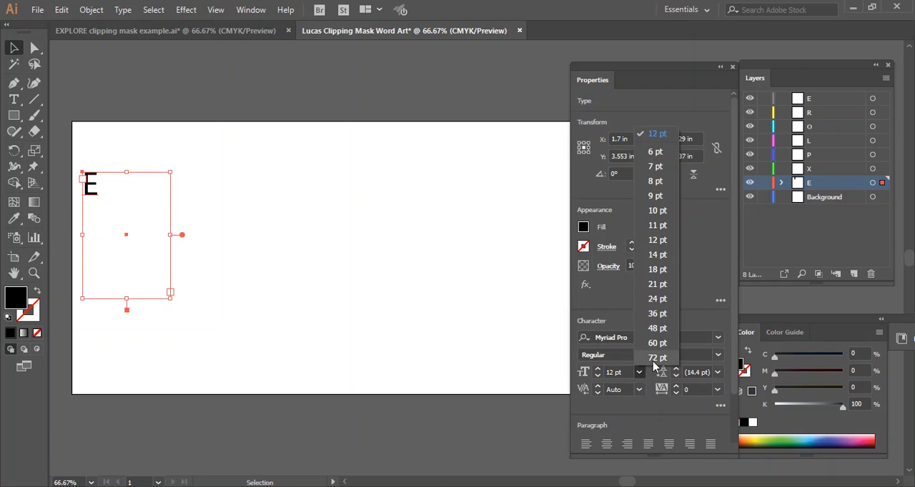
left_click(656, 357)
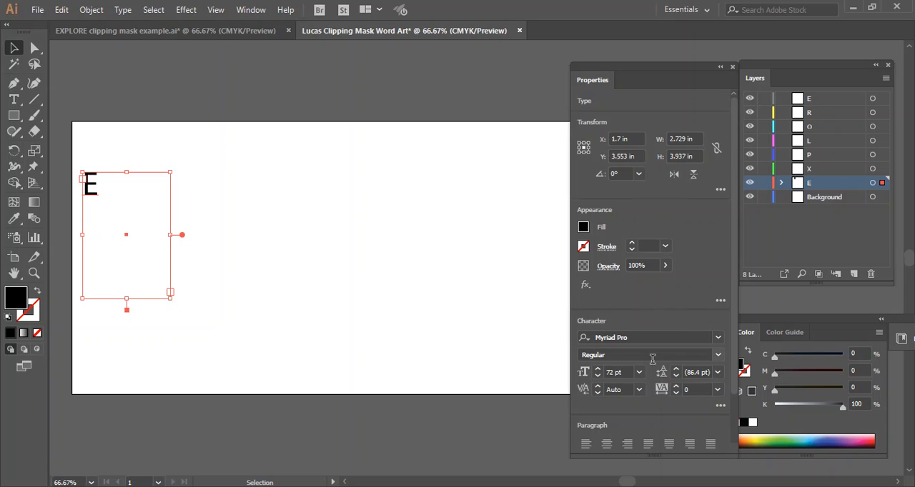
left_click(613, 372)
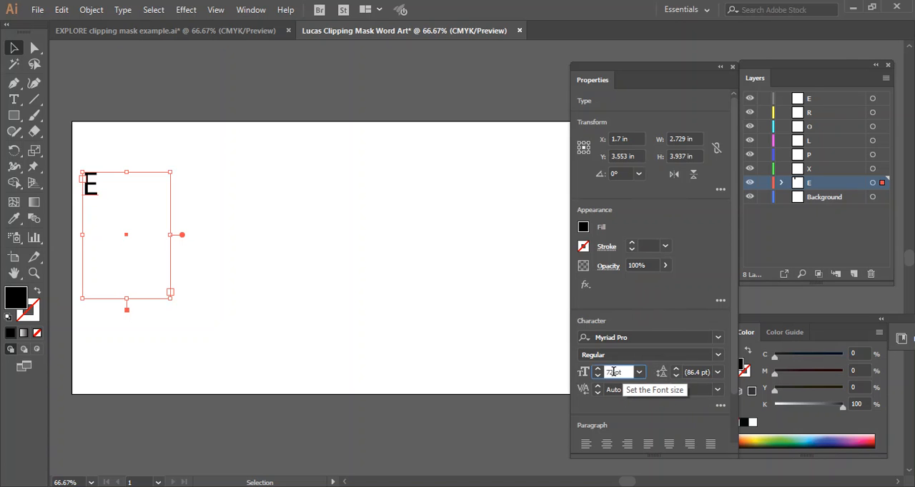
double_click(613, 372)
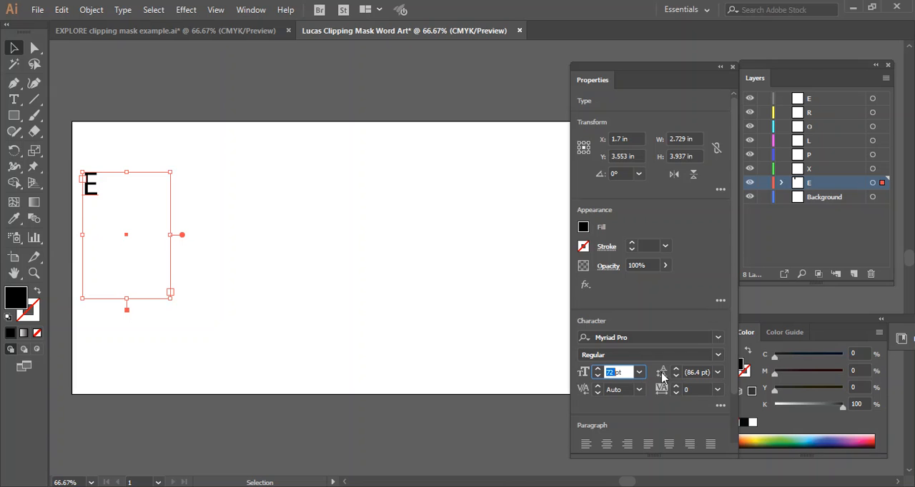
type("100")
key("Return")
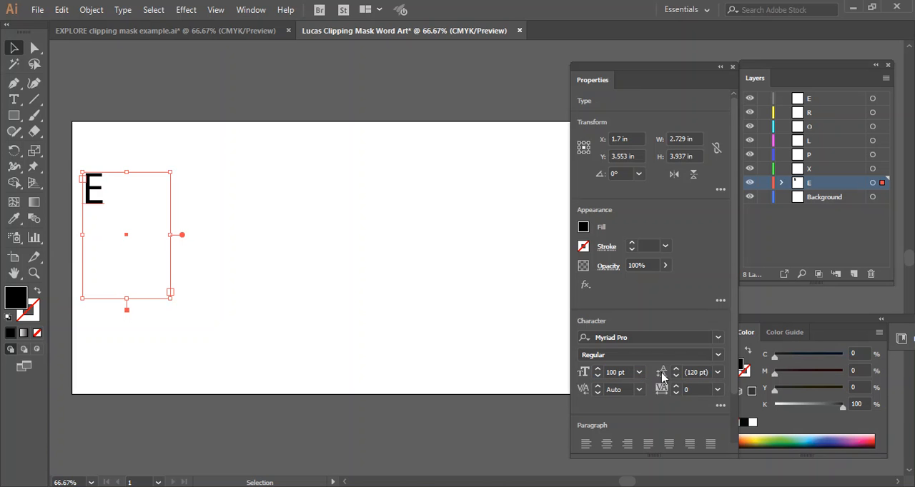
Step: Set the letter E's font size to 200 pt
double_click(606, 372)
type("200")
key("Return")
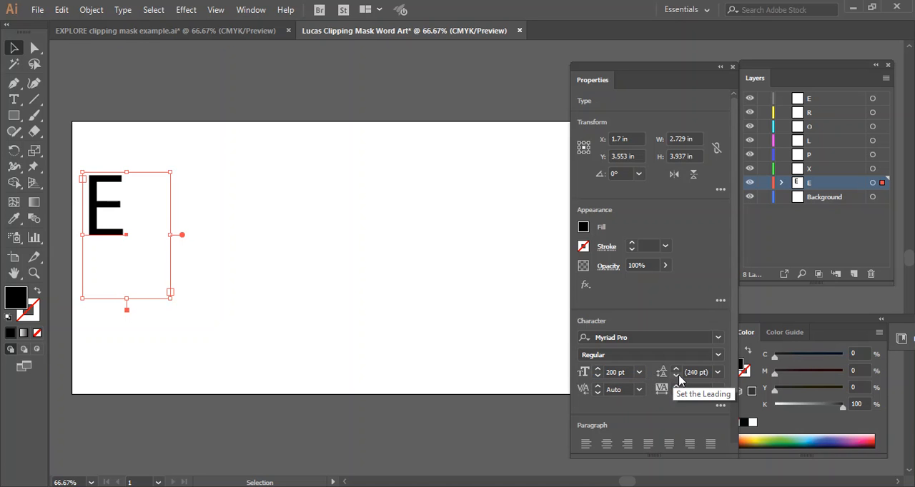
Step: Set the letter E's font size to 300 pt and its font style to Bold
double_click(615, 371)
type("300")
key("Return")
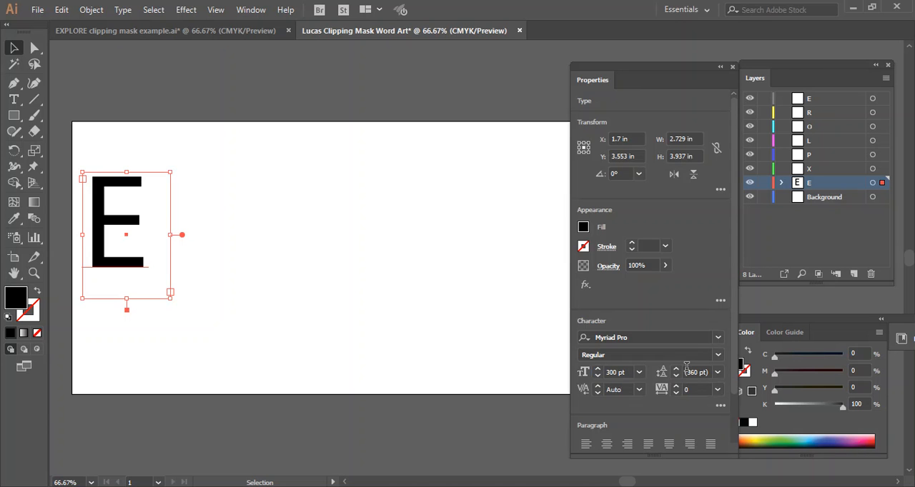
left_click(717, 354)
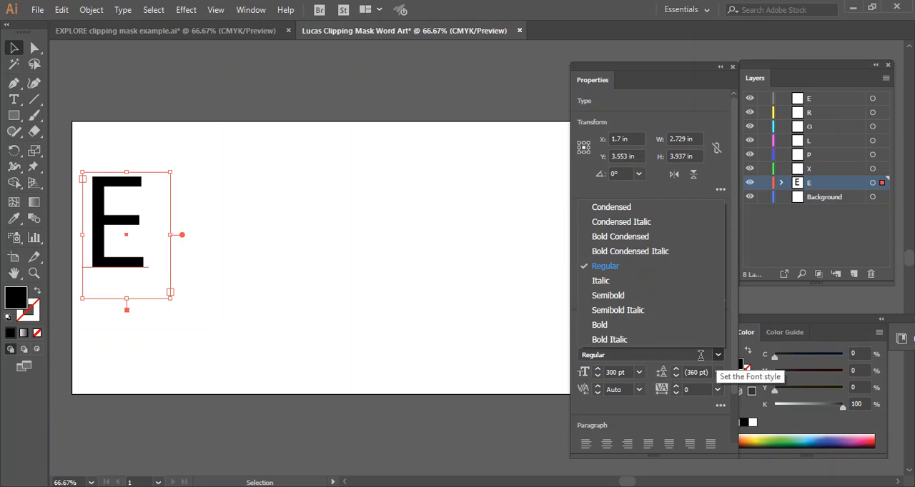
left_click(611, 325)
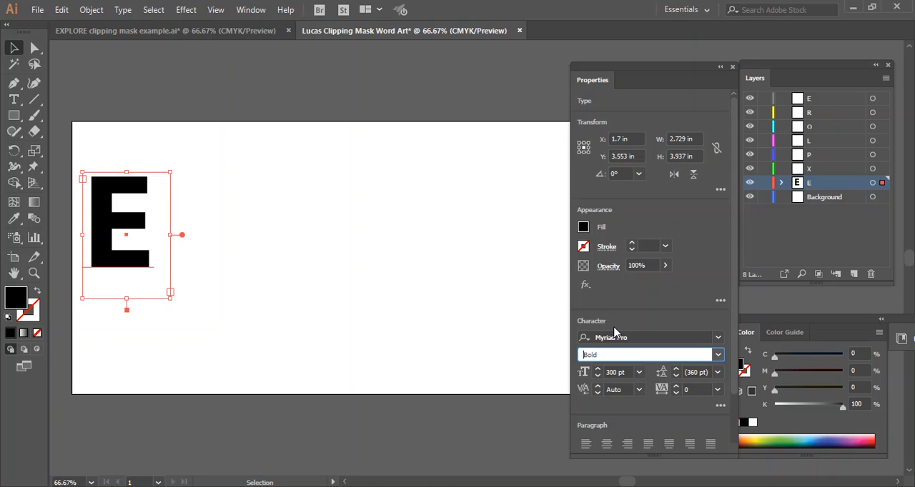
Step: Change the E's font to Gill Sans Ultra Bold Condensed and move its text box down to about Y 4.18 in
left_click(717, 337)
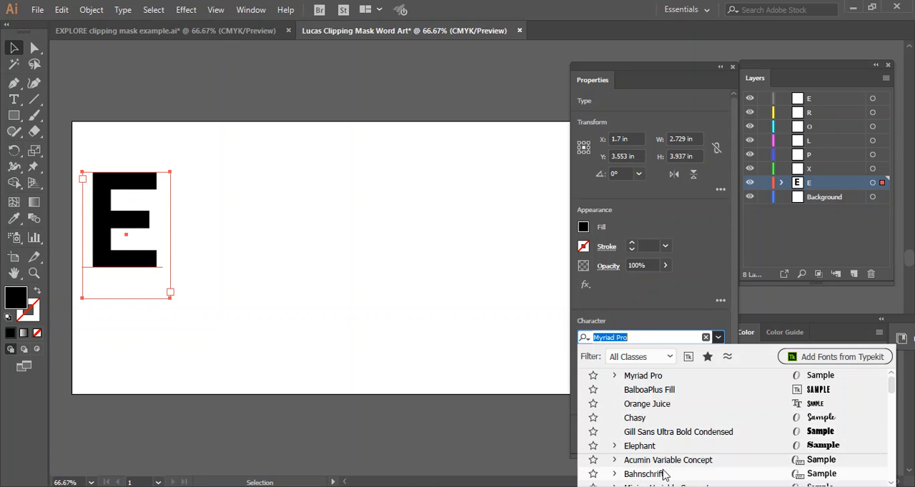
scroll(663, 476, "down", 1)
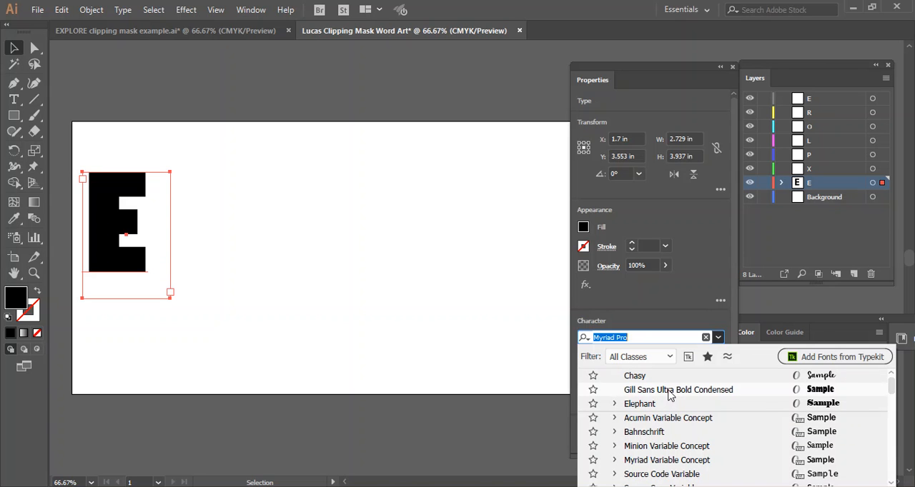
left_click(670, 395)
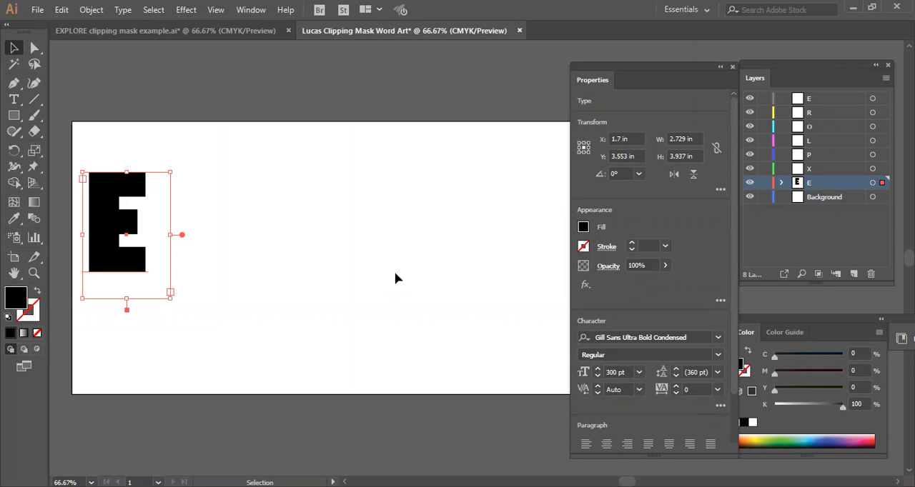
left_click_drag(114, 229, 110, 249)
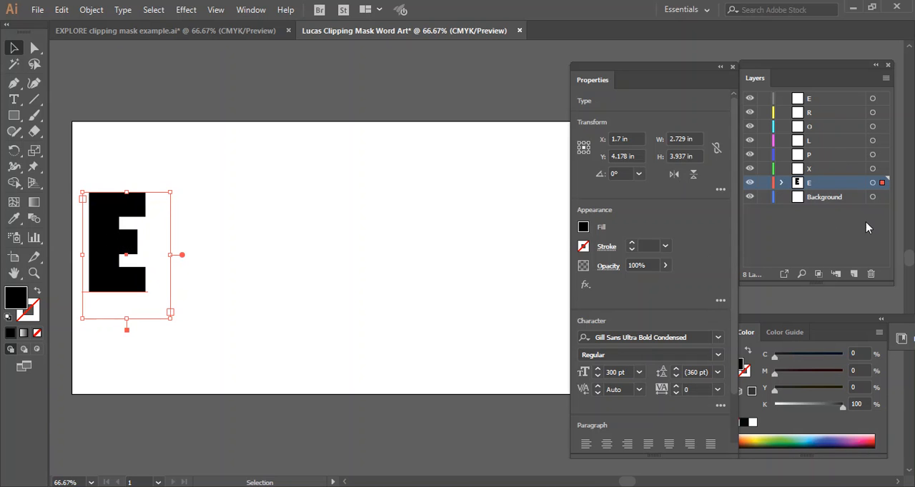
Step: Copy the E text box onto the X layer and place the copy just after the E at about X 3.83 in
left_click(810, 170)
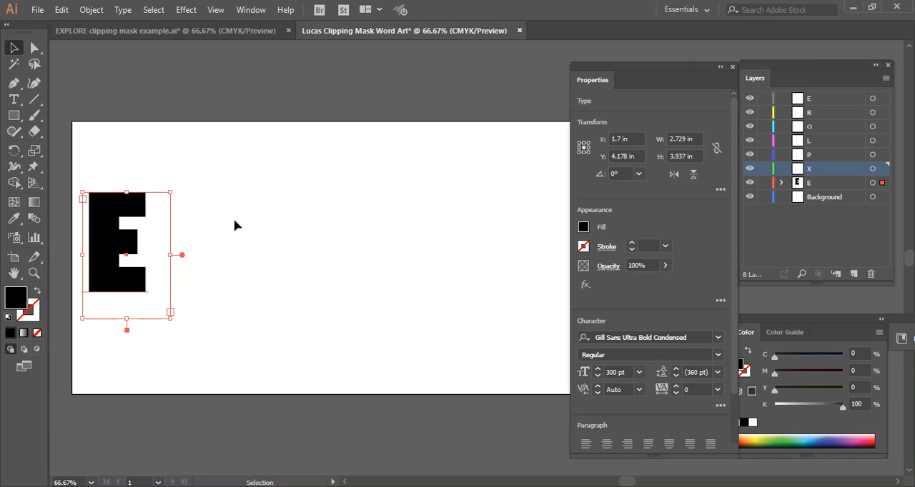
key("ctrl+c")
key("ctrl+v")
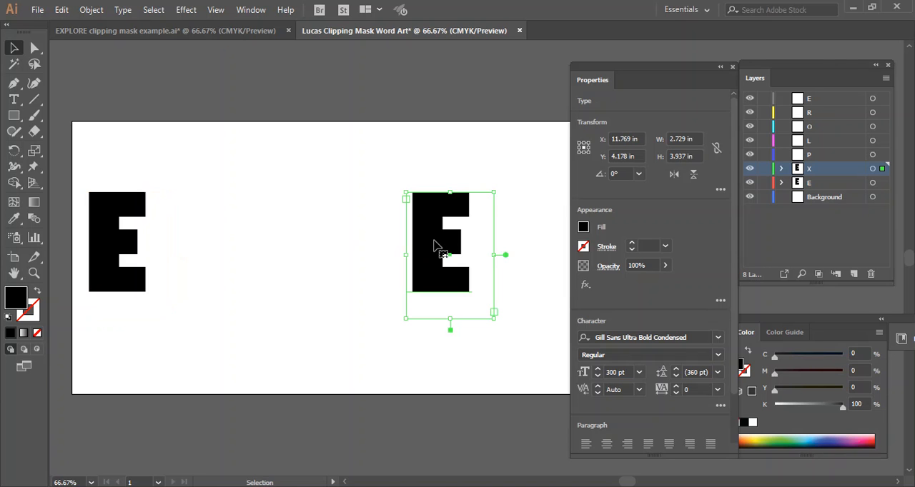
left_click_drag(451, 238, 174, 232)
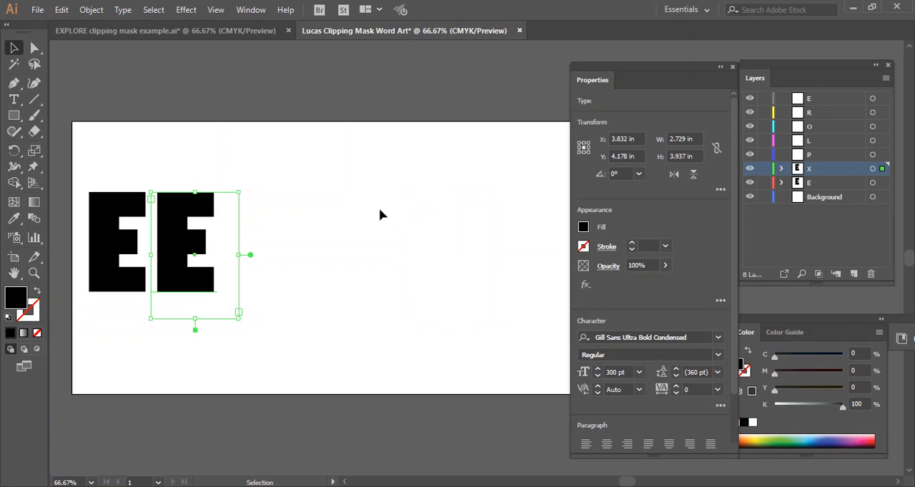
Step: Replace the copied E with the letter X and widen its text box to about 3.10 in so the letter fits
key("t")
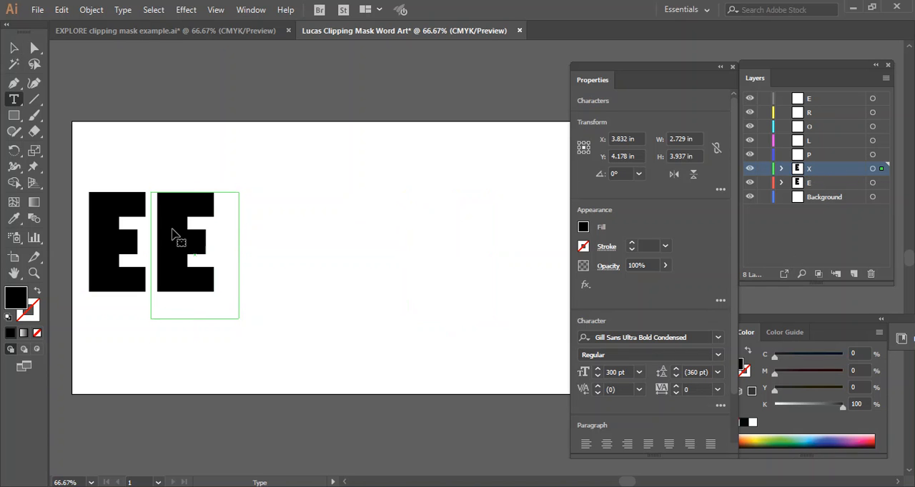
left_click_drag(188, 239, 152, 239)
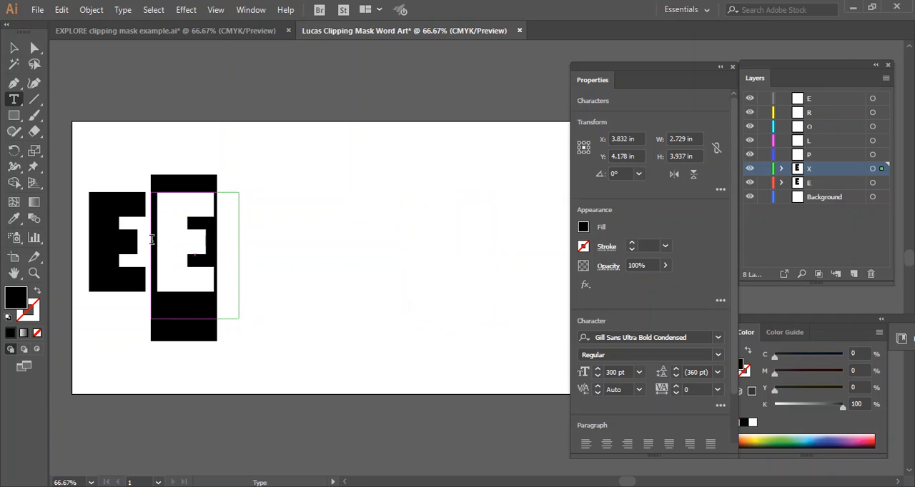
type("x")
key("BackSpace")
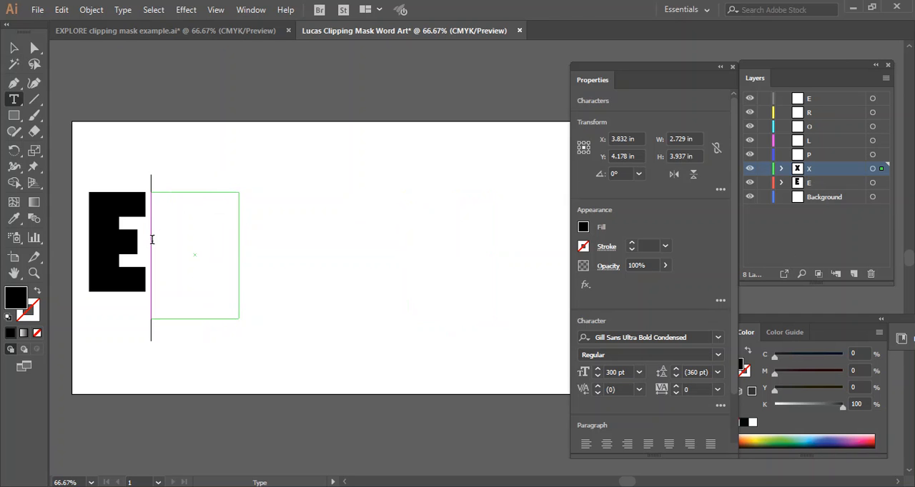
key("Escape")
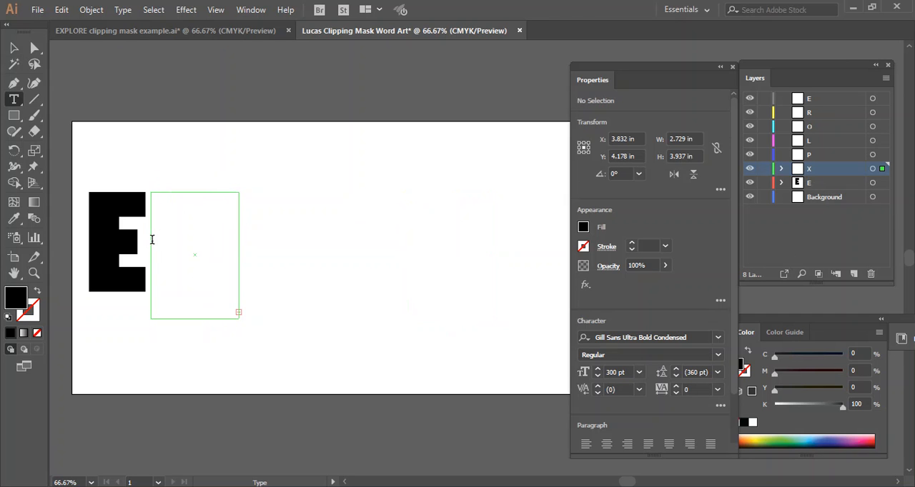
left_click(13, 49)
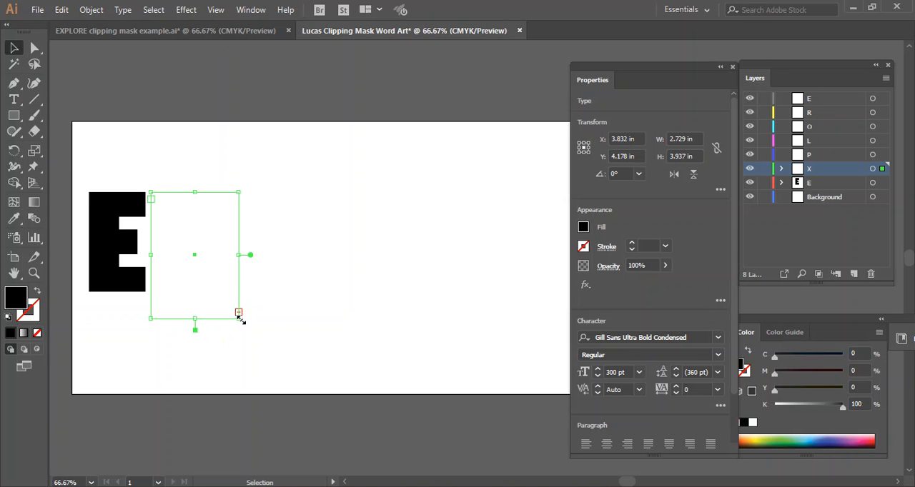
left_click_drag(238, 254, 252, 253)
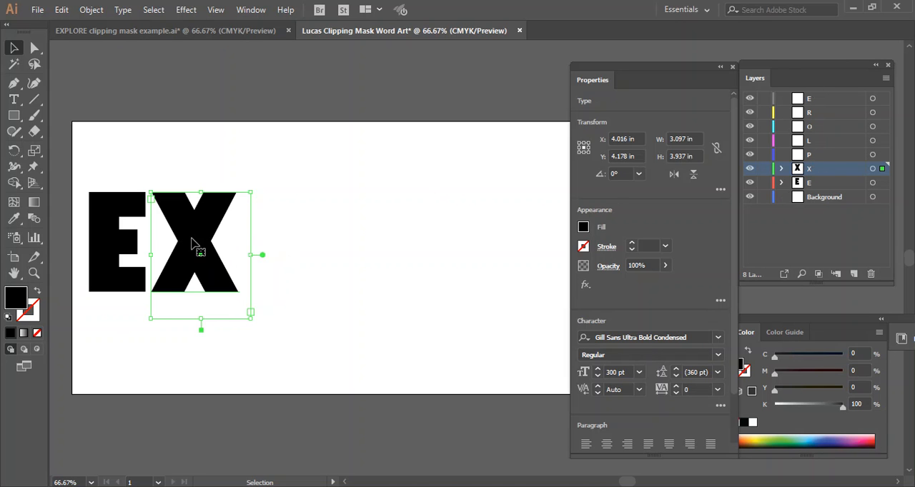
Step: Paste a copy of the X text box onto the P layer, place it after the X at about X 6.85 in, and change its letter to P
left_click(815, 153)
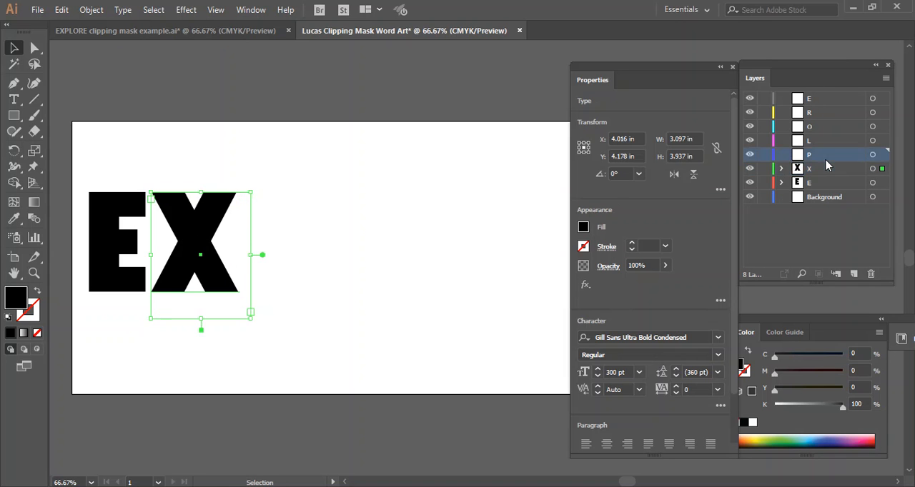
key("ctrl+v")
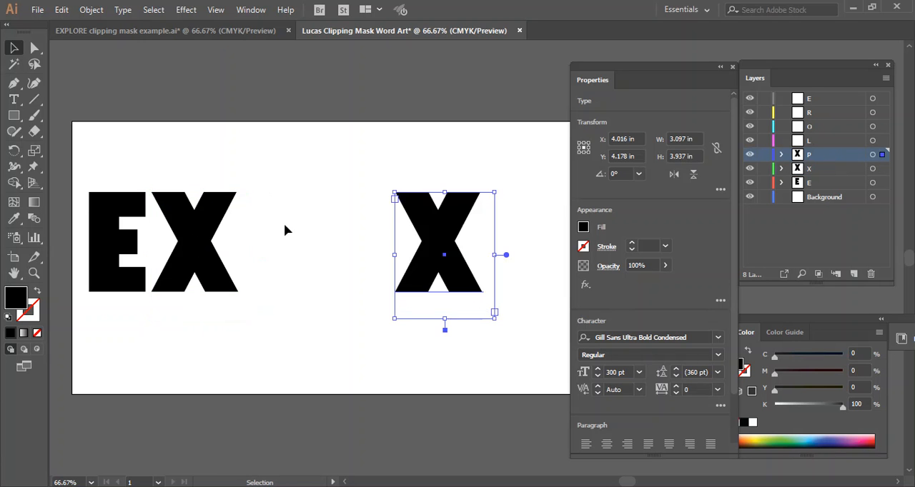
left_click_drag(441, 236, 281, 236)
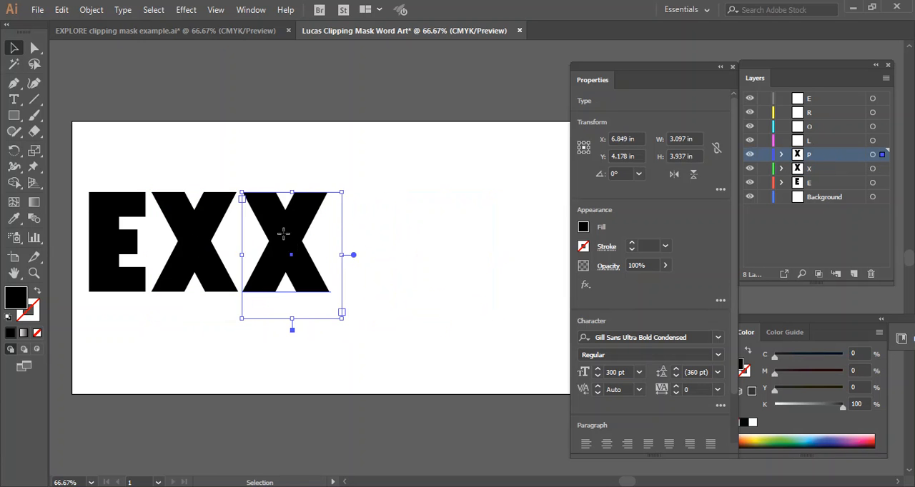
key("t")
double_click(286, 232)
type("P")
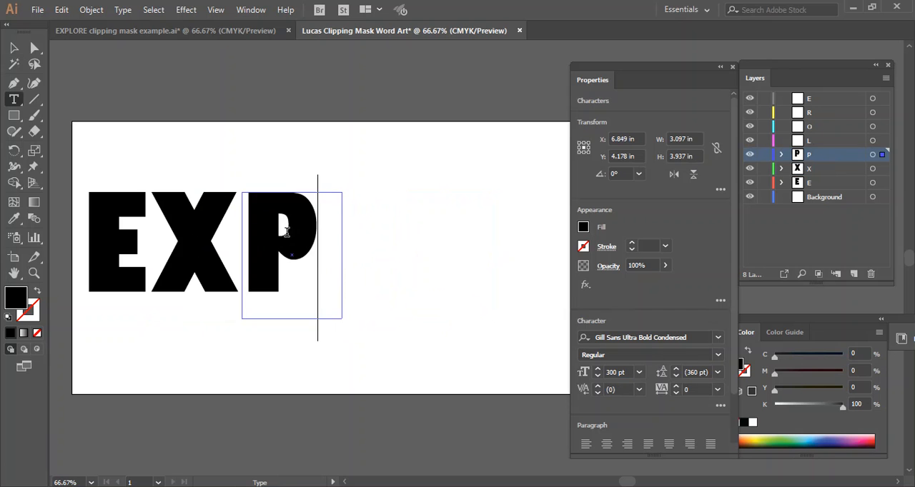
Step: Copy the P text box onto the L layer, place it after the P at about X 9.19 in, and change its letter to L
left_click(820, 145)
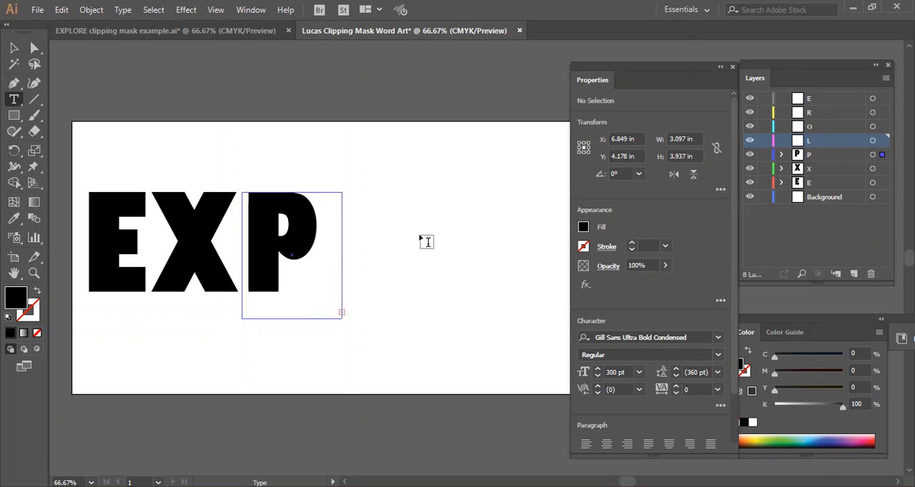
left_click(14, 48)
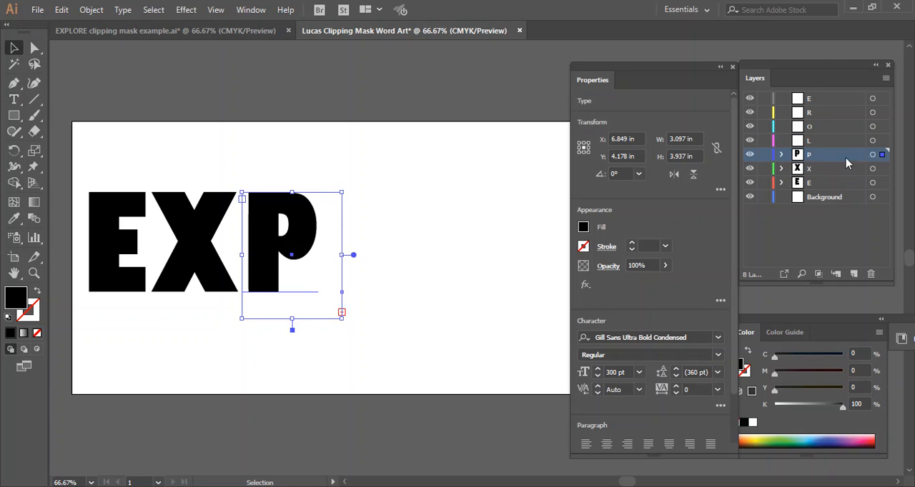
left_click(806, 143)
key("ctrl+c")
key("ctrl+v")
left_click_drag(451, 228, 333, 223)
double_click(341, 227)
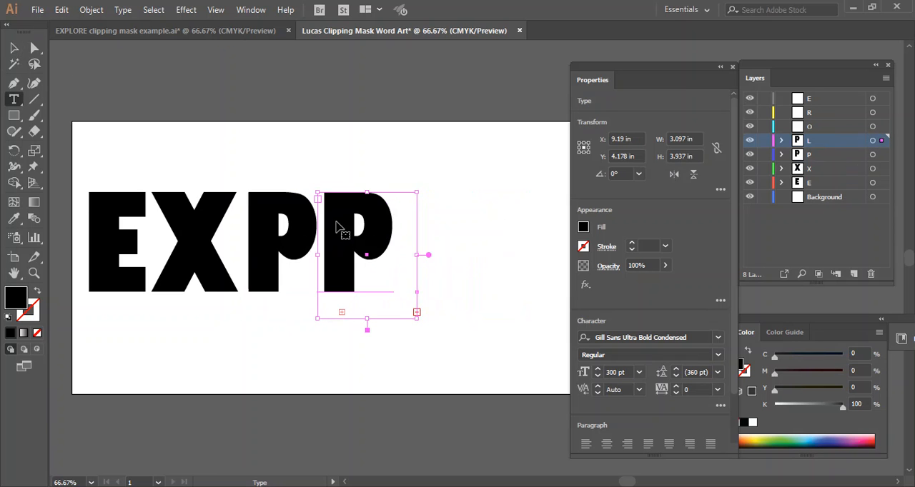
double_click(343, 227)
type("L")
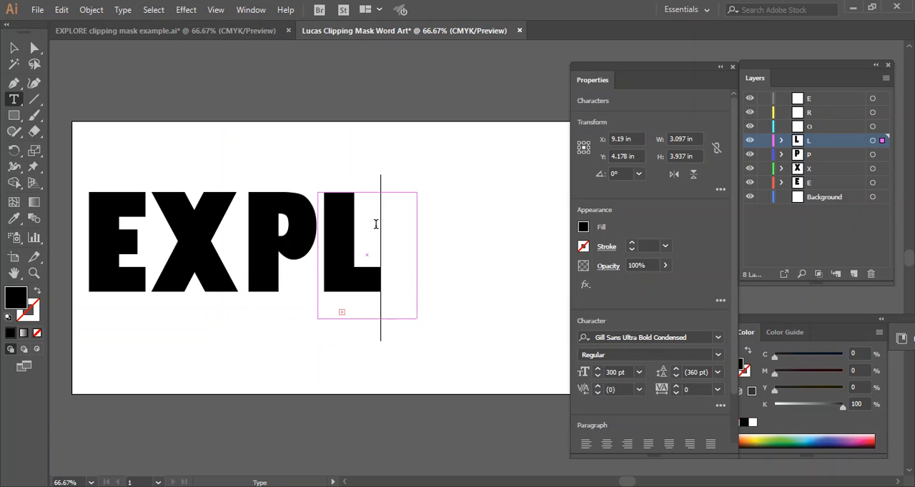
key("Escape")
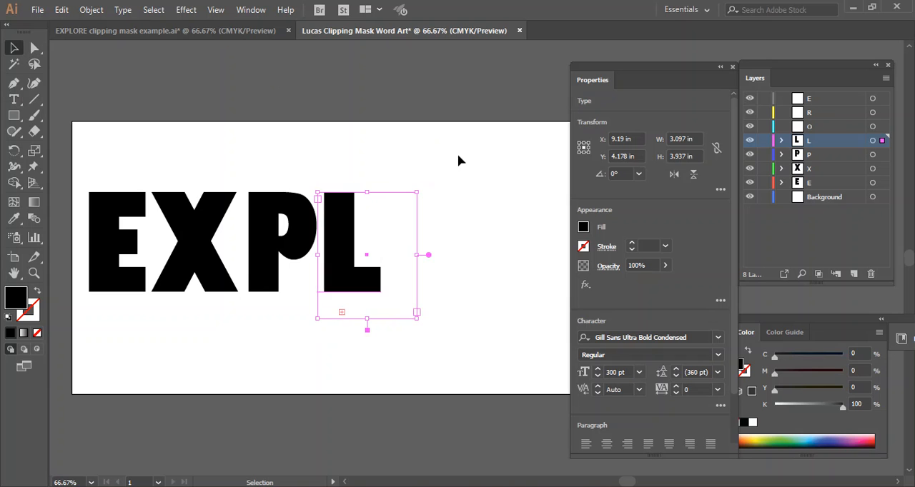
Step: Paste a copy of the L text box onto the O layer, place it after the L at about X 11.25 in, and change its letter to O
left_click(813, 129)
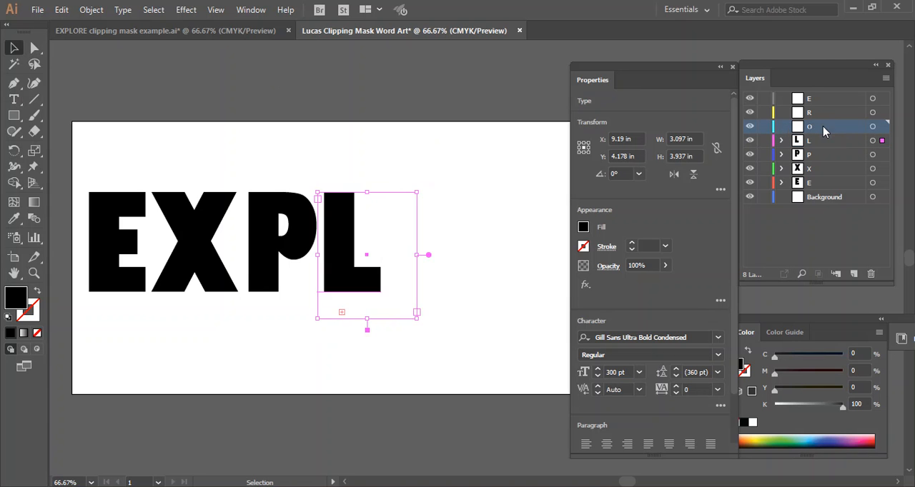
key("ctrl+v")
left_click_drag(429, 269, 406, 266)
double_click(413, 263)
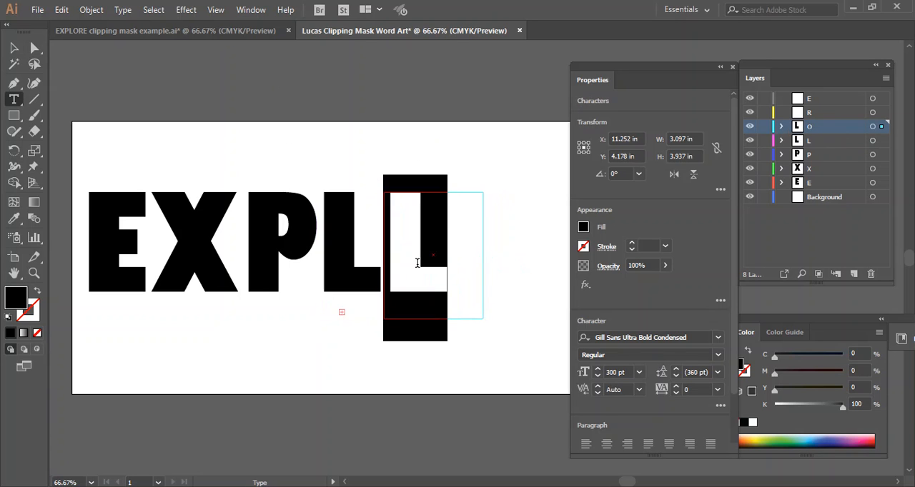
type("O")
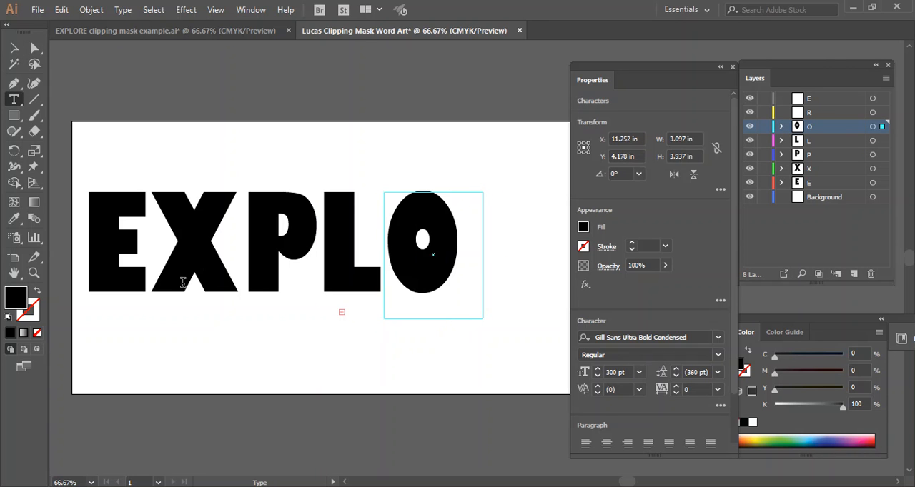
left_click(14, 50)
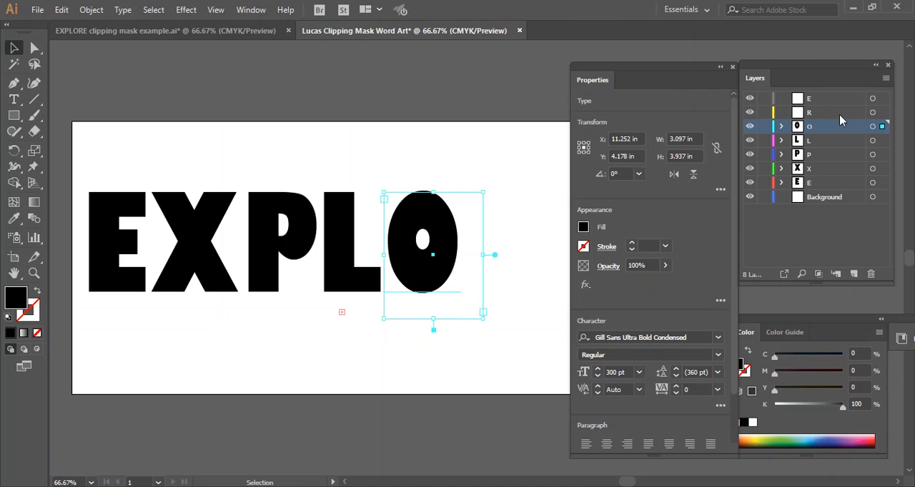
Step: Copy the O text box onto the R layer, place it after the O at about X 13.54 in, Y 4.25 in, and change its letter to R
left_click(817, 116)
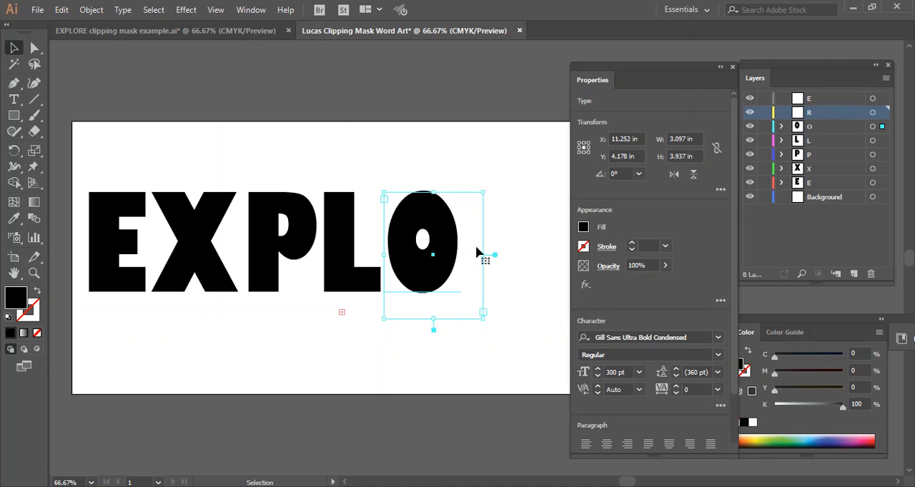
left_click(443, 265)
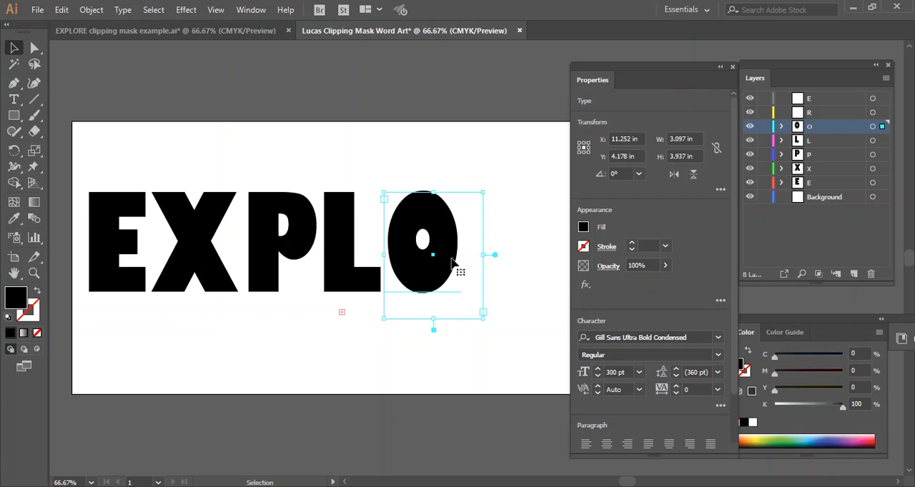
left_click(823, 115)
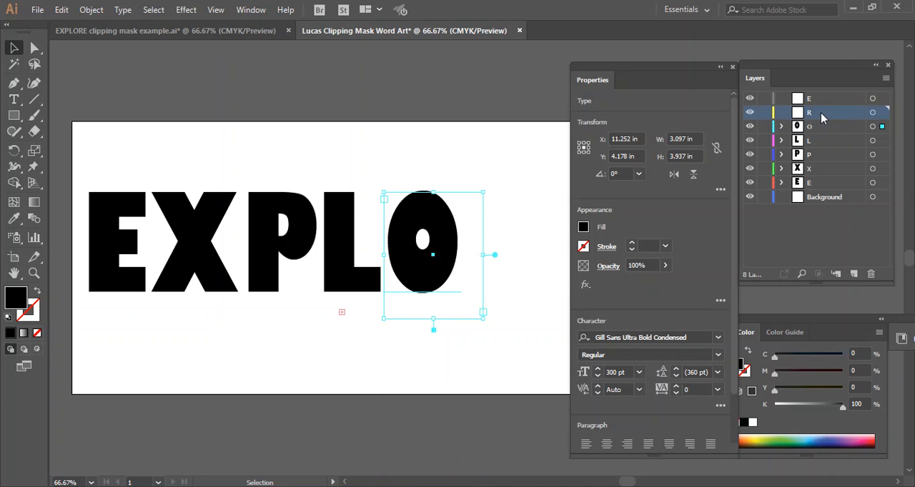
key("ctrl+v")
left_click_drag(443, 247, 466, 251)
double_click(506, 247)
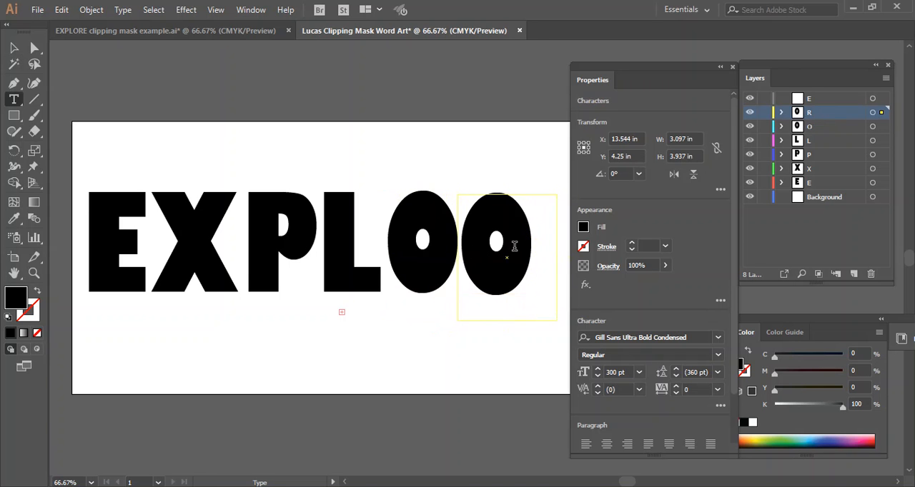
double_click(483, 247)
type("R")
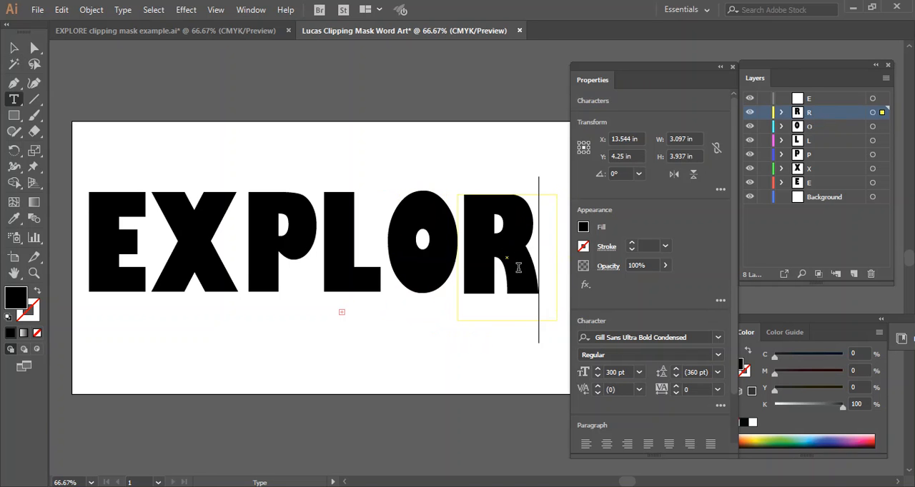
left_click_drag(629, 482, 637, 483)
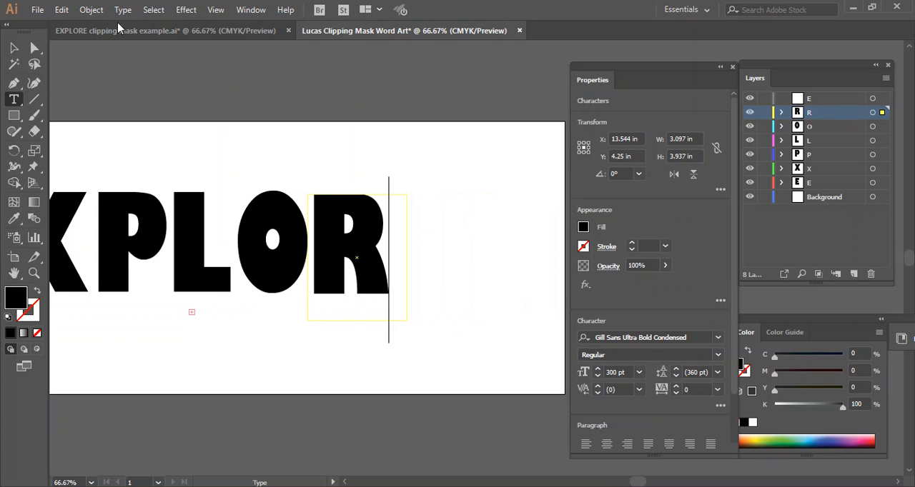
Step: Paste the copied text box onto the empty E layer, change its letter to E, and place it after the R at about X 16.16 in
key("Escape")
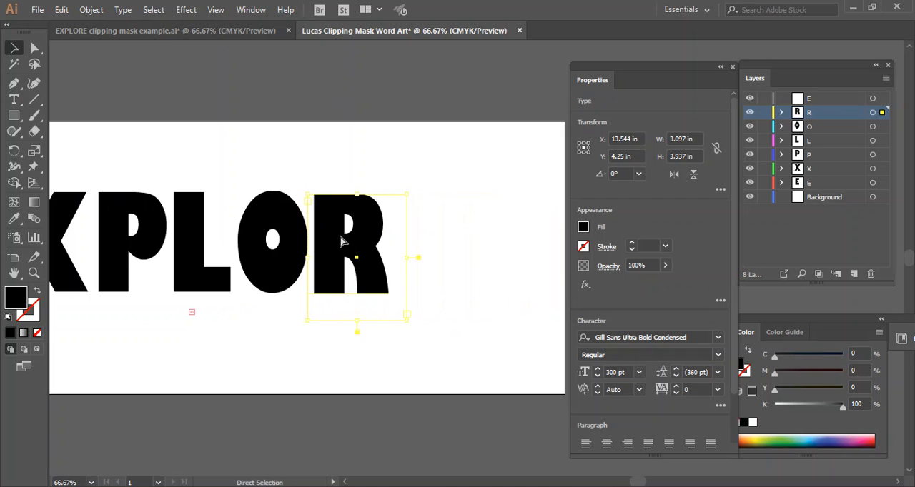
left_click(810, 101)
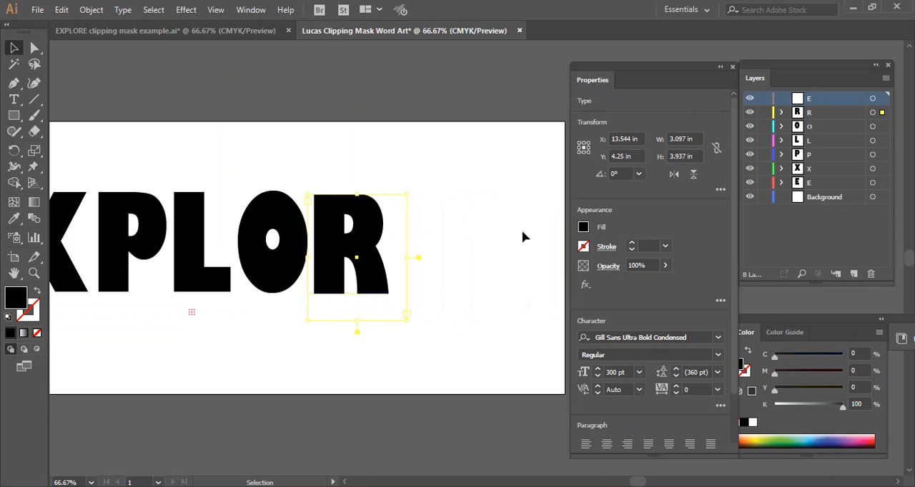
key("ctrl+v")
double_click(425, 262)
key("ctrl+a")
type("E")
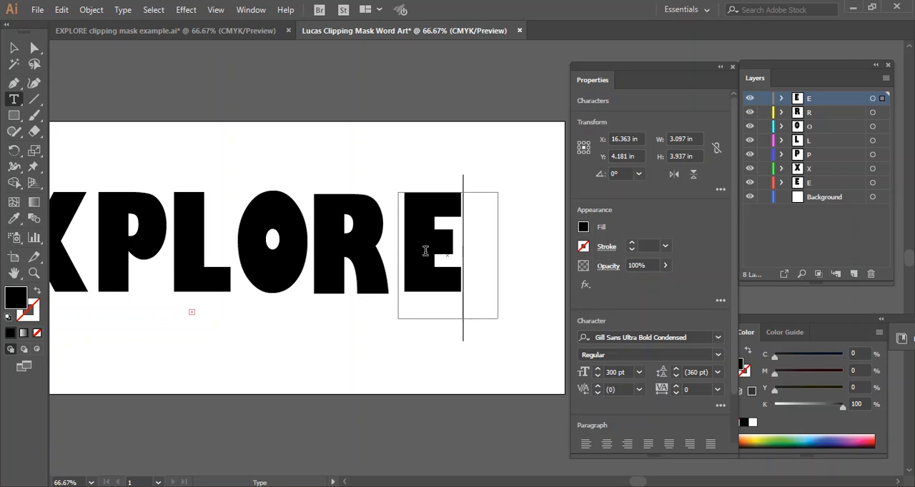
left_click(16, 47)
left_click_drag(418, 242, 411, 243)
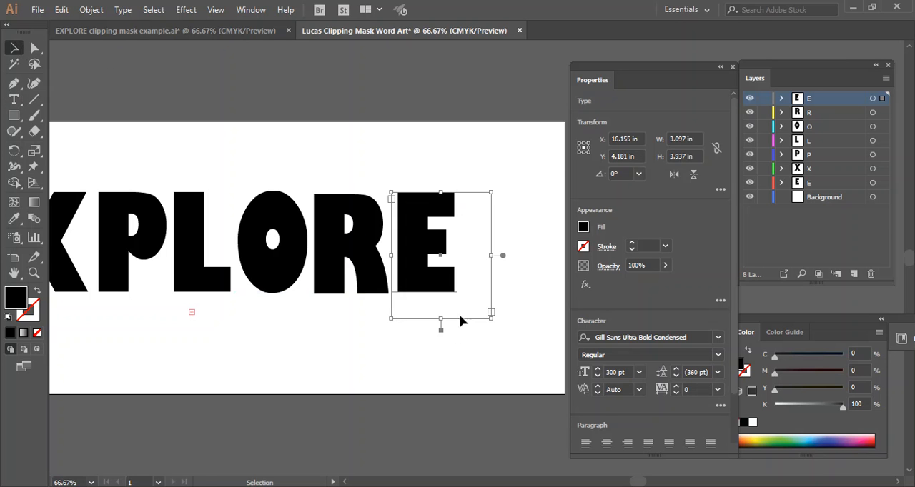
left_click(301, 98)
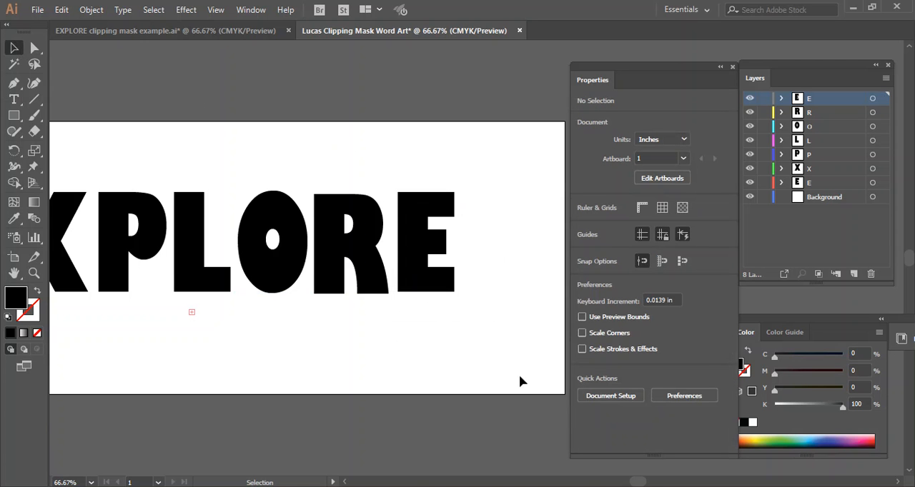
Step: Select all seven EXPLORE letters and move them together down the artboard to about Y 4.52 in
mouse_move(646, 483)
left_mouse_down()
mouse_move(624, 481)
mouse_move(641, 484)
mouse_move(633, 484)
left_mouse_up()
left_click_drag(82, 176, 564, 325)
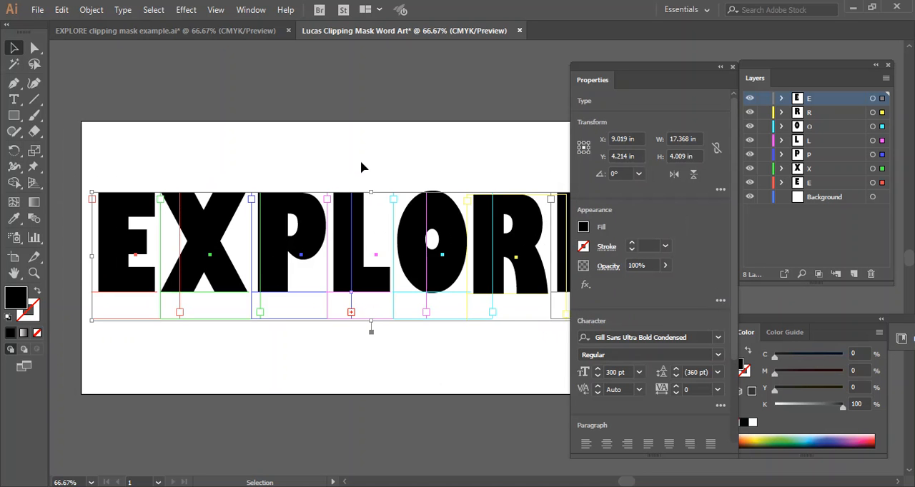
key("Down")
key("Down")
key("Down")
key("Down")
key("Down")
key("Down")
key("Down")
key("Down")
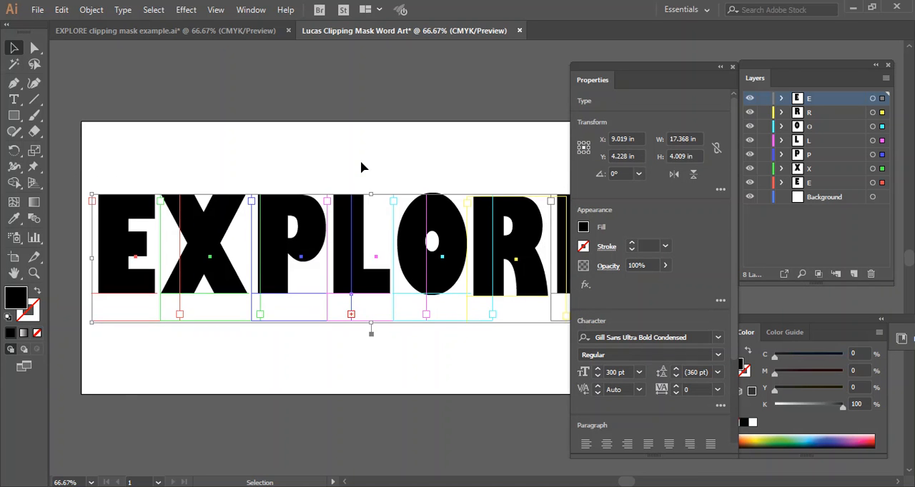
key("Down")
key("Down")
key("Down")
key("Down")
key("Down")
key("Down")
key("Down")
key("Down")
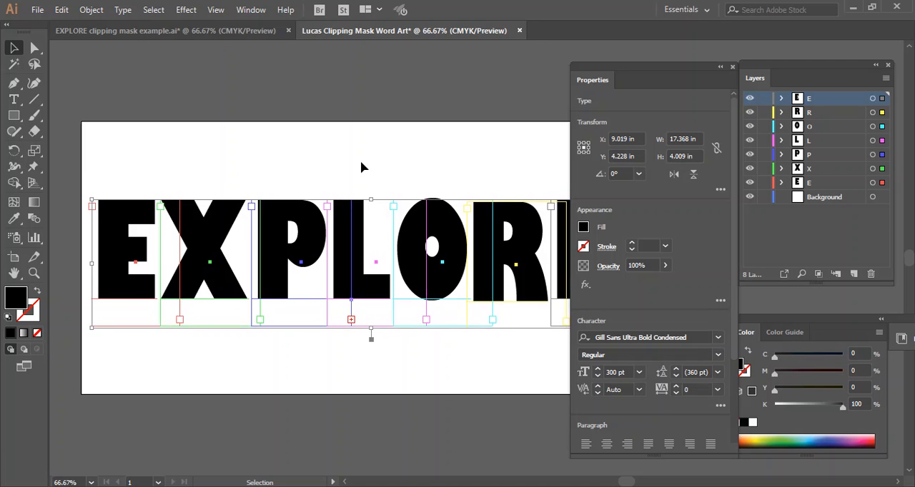
key("Down")
key("Down")
key("Down")
key("Down")
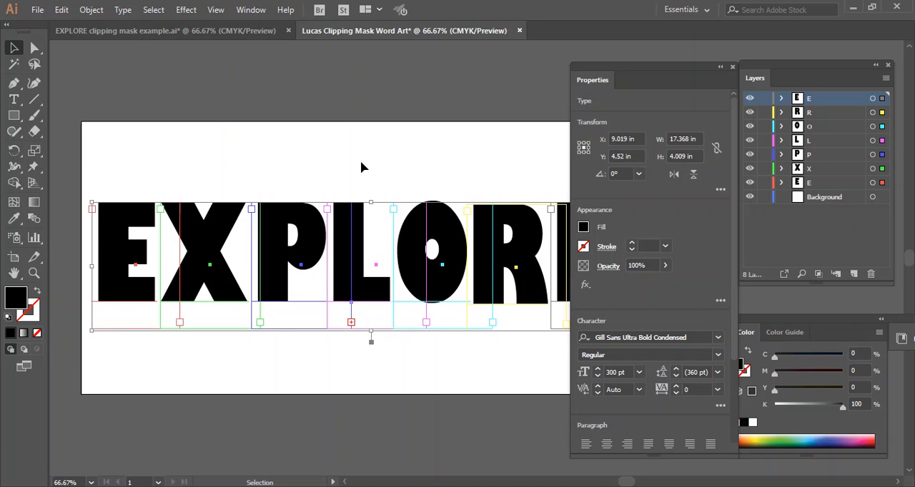
left_click(383, 104)
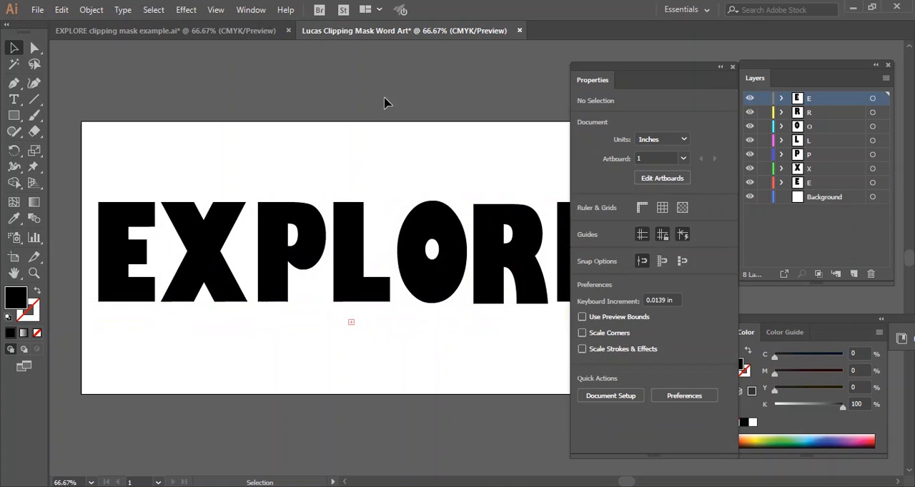
Step: Move all the EXPLORE letters together to the right, to about X 10.08 in, to centre the word horizontally on the artboard
left_click_drag(626, 483, 641, 483)
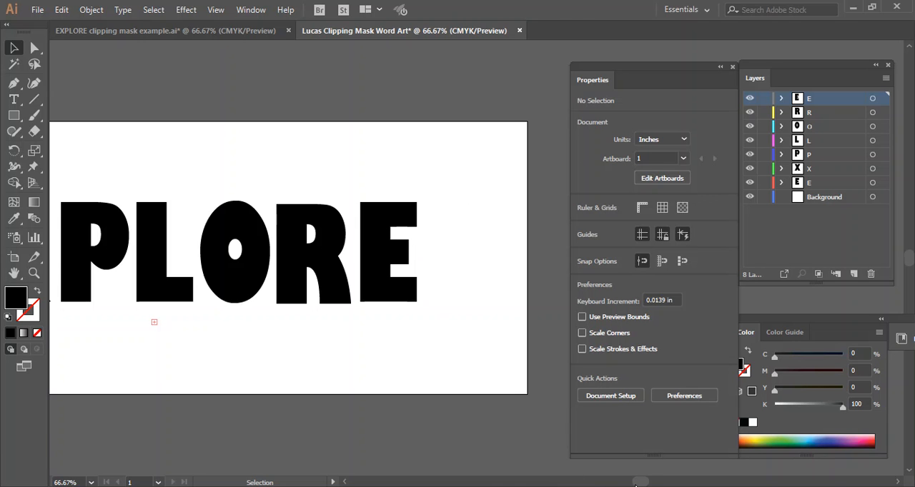
left_click_drag(639, 484, 625, 484)
left_click_drag(152, 223, 569, 343)
key("Right")
key("Right")
key("Right")
key("Right")
key("Right")
key("Right")
key("Right")
key("Right")
key("Right")
key("Right")
key("Right")
key("Right")
key("Right")
key("Right")
key("Right")
key("Right")
key("Right")
key("Right")
key("Right")
key("Right")
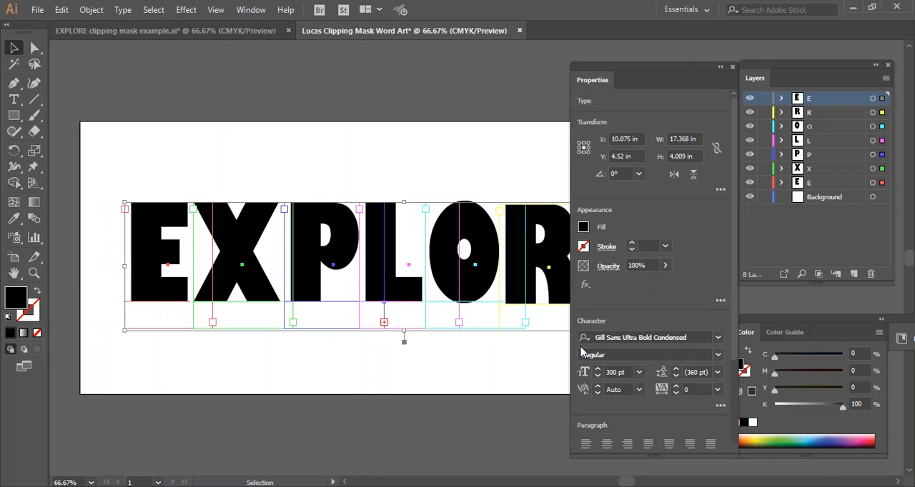
left_click_drag(624, 483, 635, 482)
left_click(512, 326)
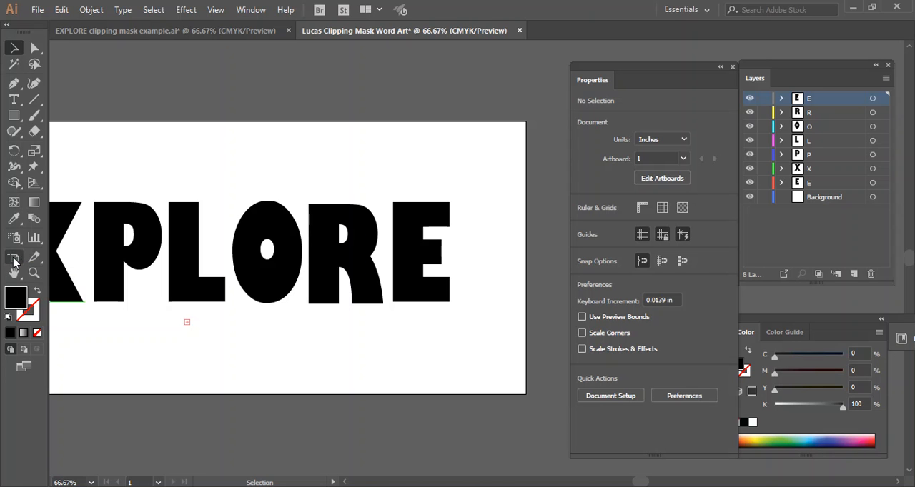
Step: Resize the artboard to 19 in wide and 6 in high in the Artboard Options
double_click(13, 261)
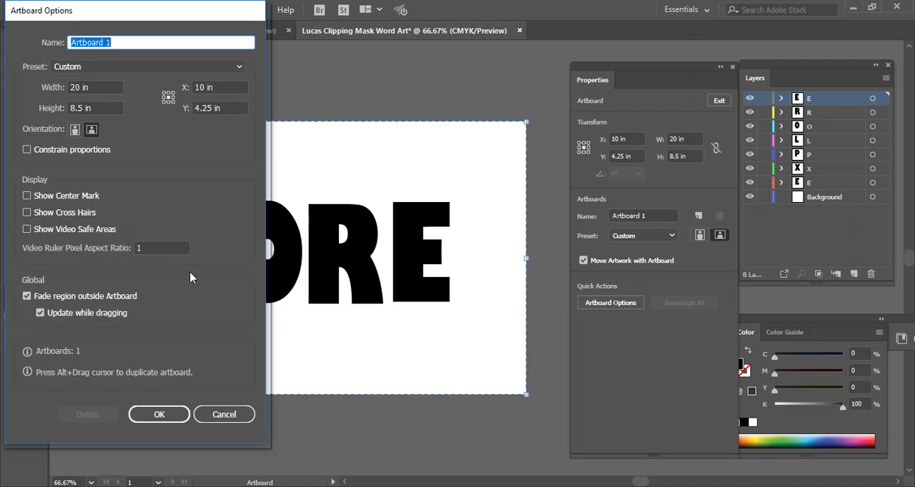
left_click(80, 87)
left_click_drag(80, 88, 65, 86)
type("19")
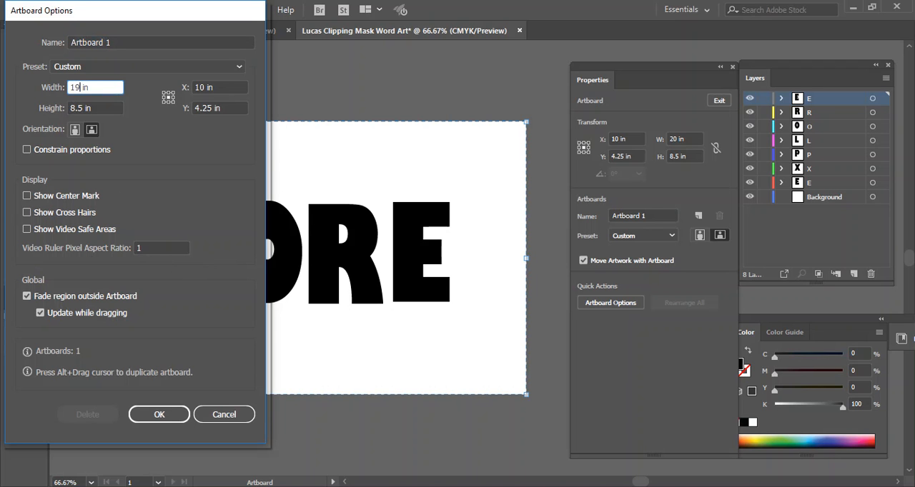
left_click(83, 107)
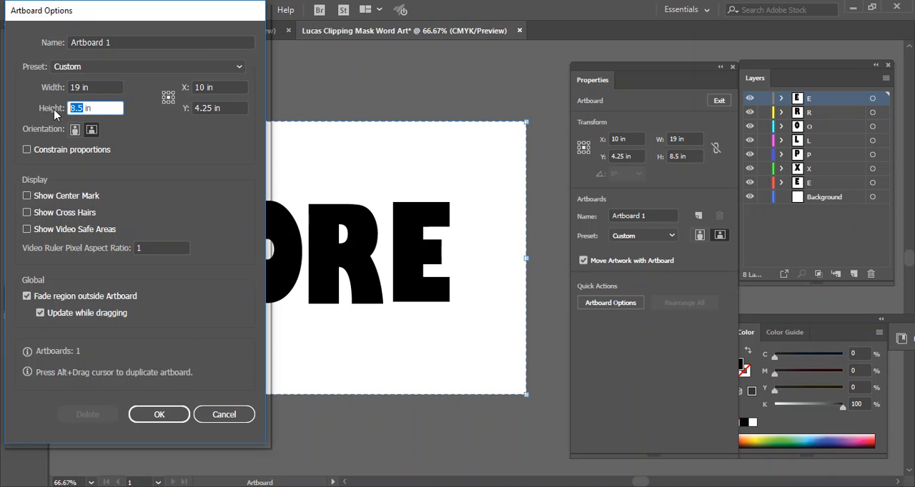
type("6")
left_click(159, 415)
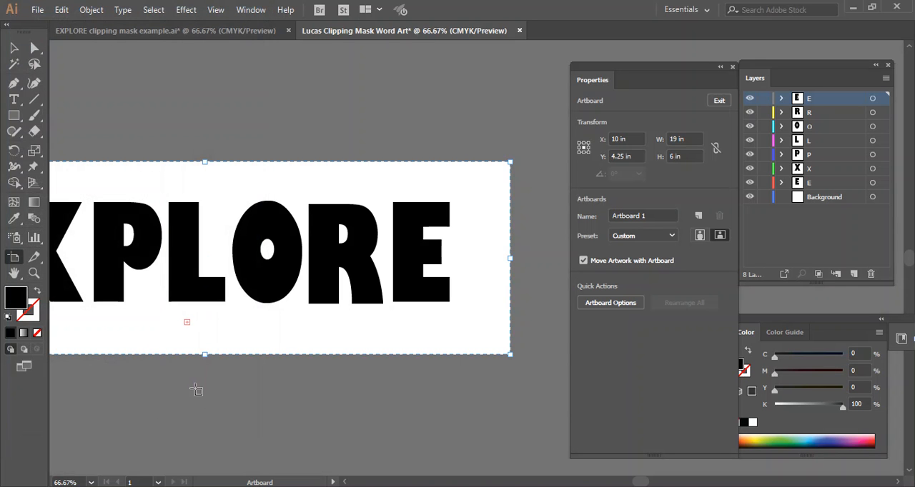
mouse_move(639, 482)
left_mouse_down()
mouse_move(623, 483)
mouse_move(636, 481)
left_mouse_up()
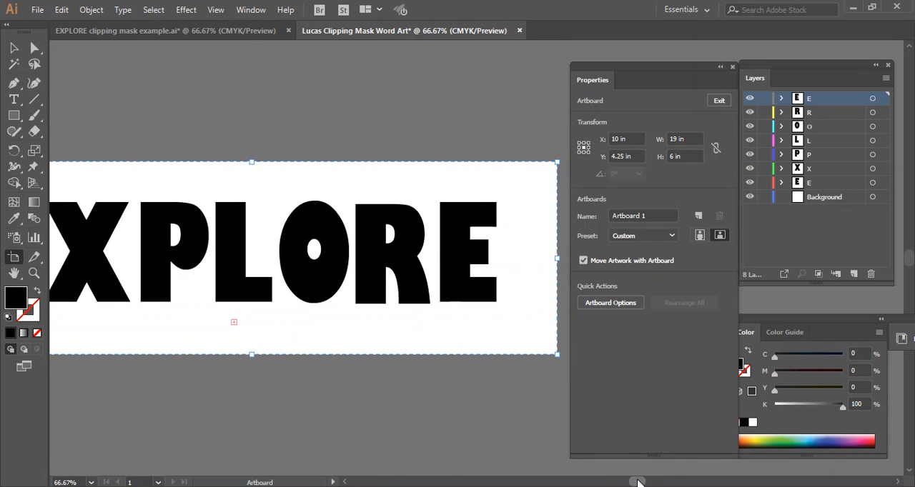
Step: Reduce the artboard's width to 18 in in the Artboard Options
double_click(14, 260)
left_click(76, 87)
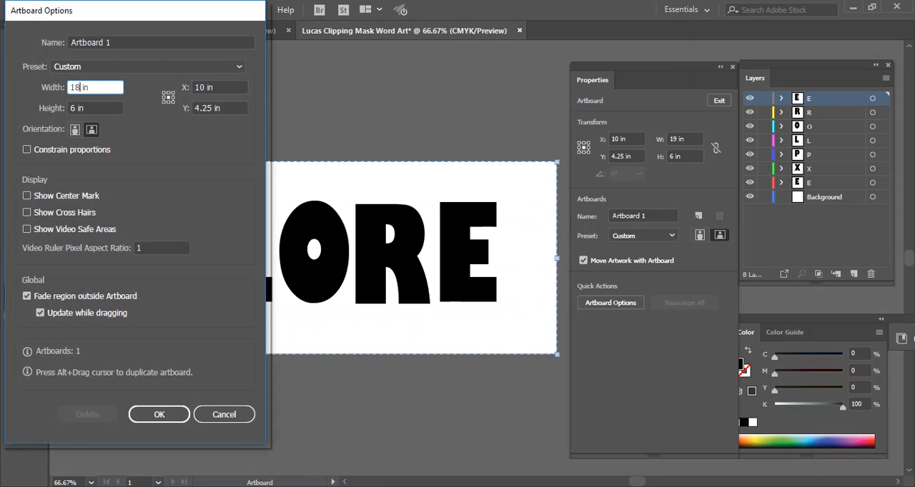
left_click(160, 415)
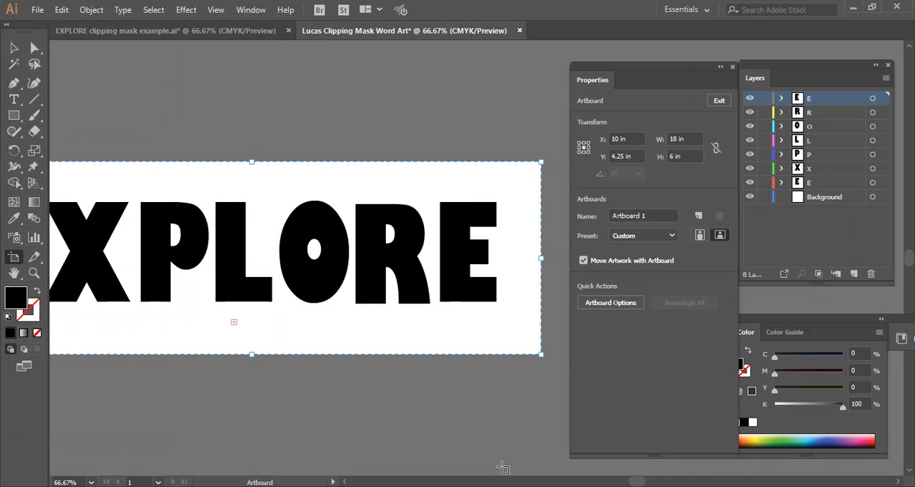
left_click_drag(639, 483, 635, 483)
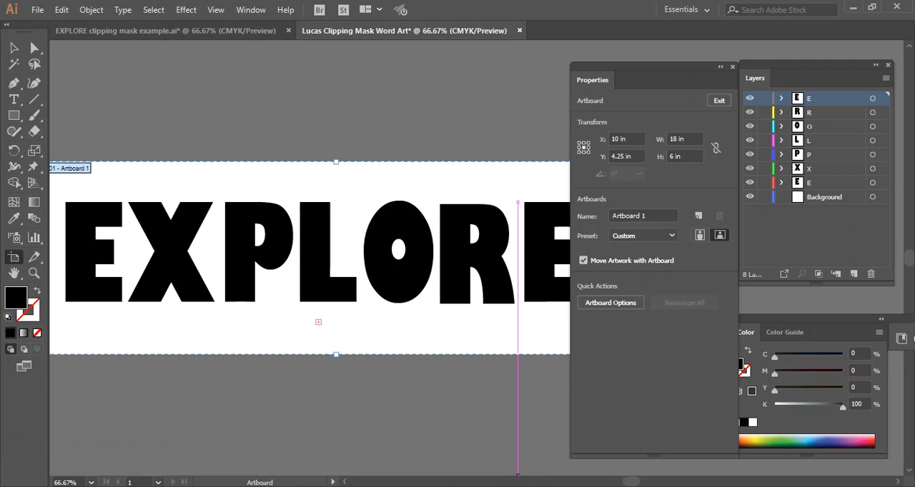
Step: Shift all the EXPLORE letters together to the right, to about X 9.33 in, to even out the side margins, and deselect them
left_click(12, 46)
left_click_drag(95, 178, 537, 316)
key("Right")
key("Right")
key("Right")
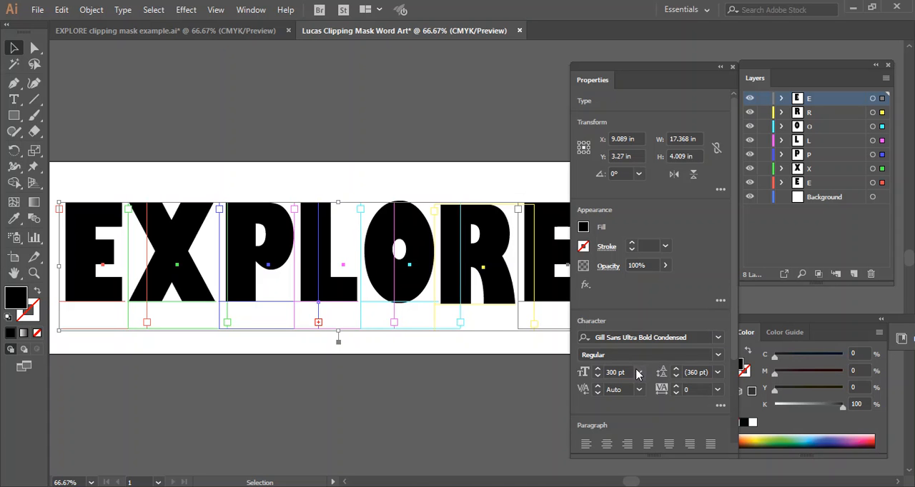
key("Right")
key("Right")
key("Right")
key("Right")
key("Right")
key("Right")
key("Right")
key("Right")
key("Right")
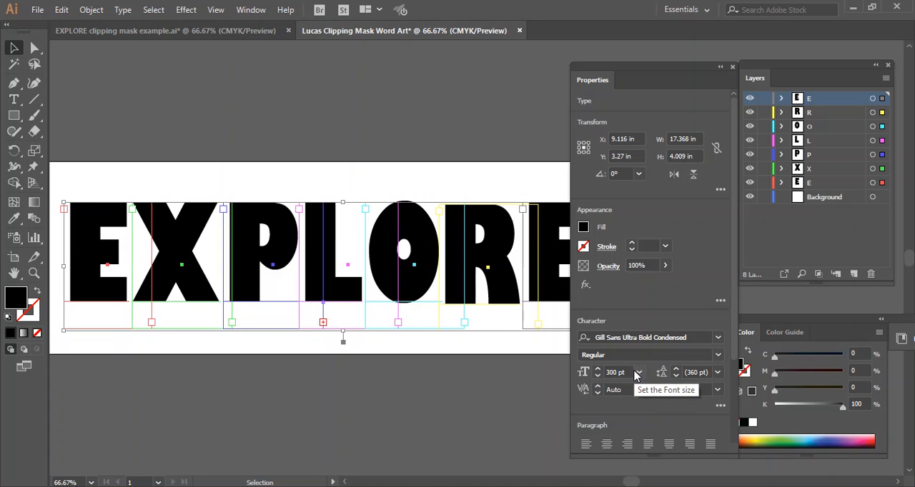
mouse_move(630, 483)
left_mouse_down()
mouse_move(640, 483)
mouse_move(624, 484)
mouse_move(632, 484)
left_mouse_up()
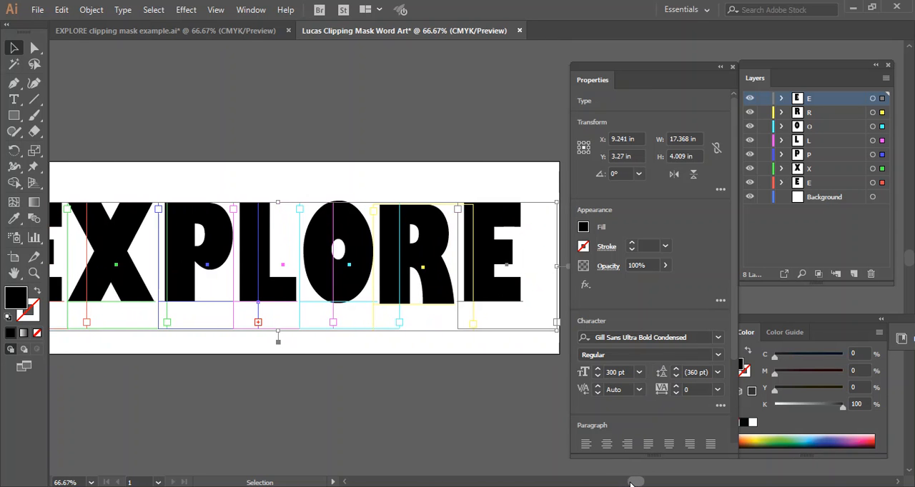
key("Right")
key("Right")
key("Right")
key("Right")
key("Right")
key("Right")
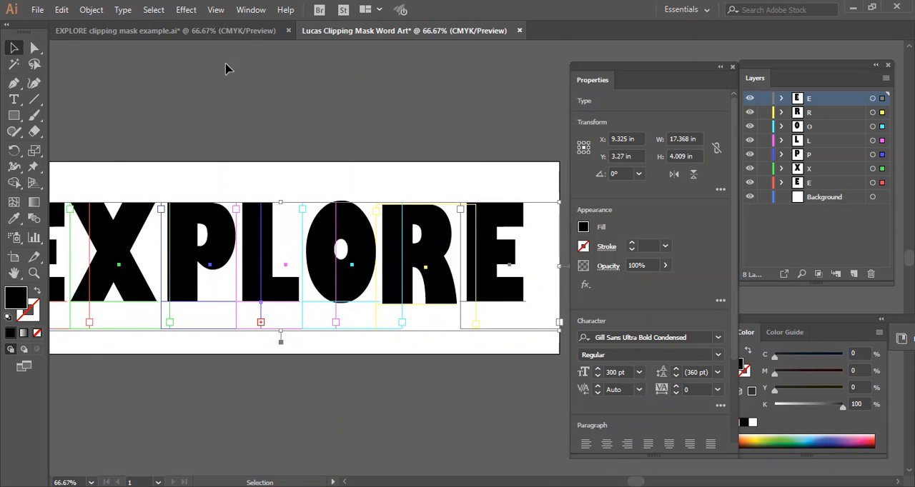
left_click(218, 84)
left_click_drag(641, 483, 638, 484)
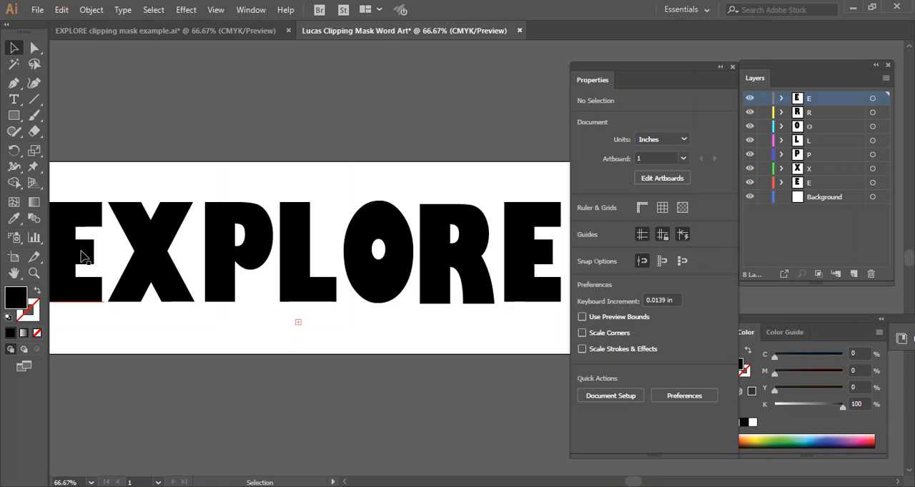
Step: Place the first Snag PNG image from the Clipping Masks folder on the first E's layer, over that letter, about 3.2 by 3.6 in
left_click_drag(631, 483, 629, 482)
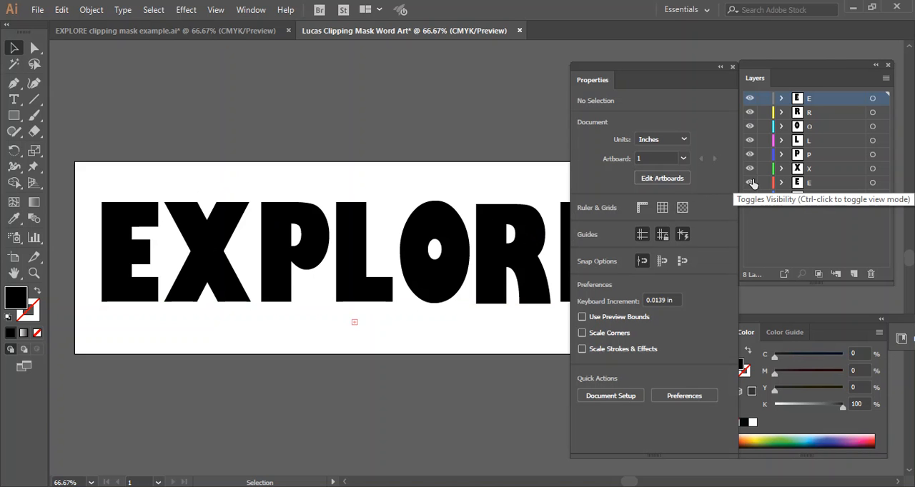
left_click(811, 184)
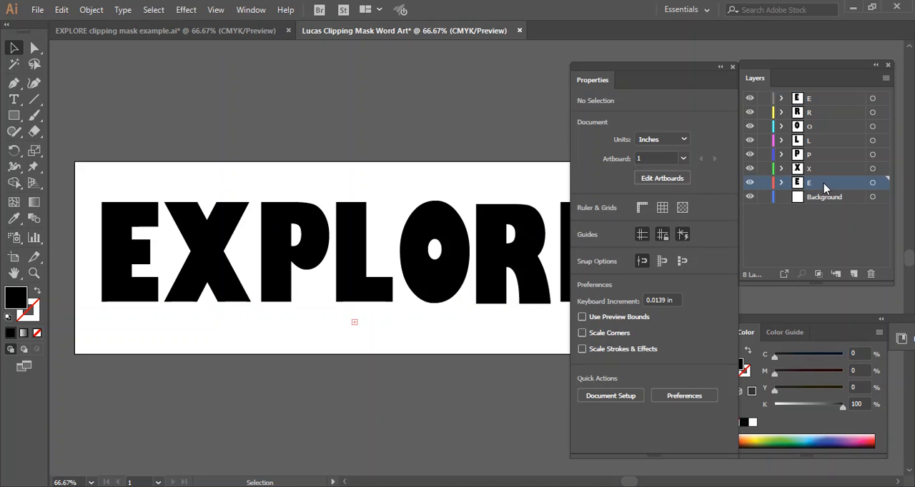
left_click(37, 10)
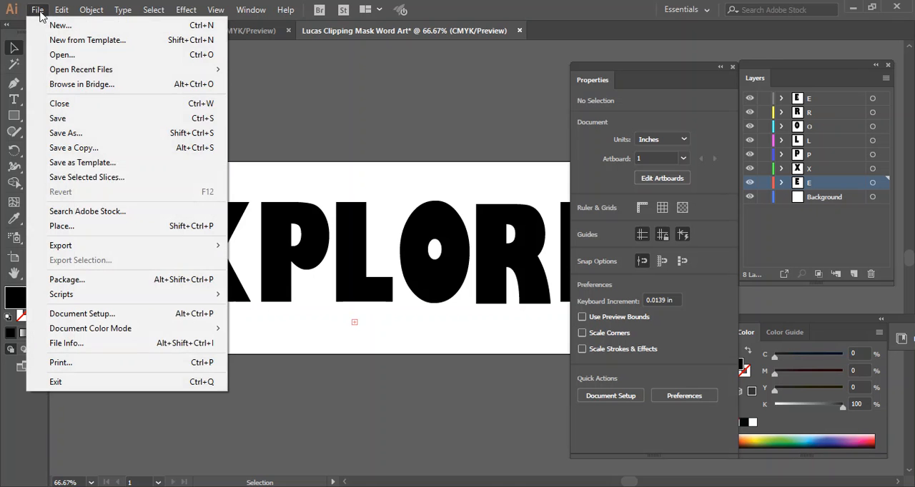
left_click(61, 225)
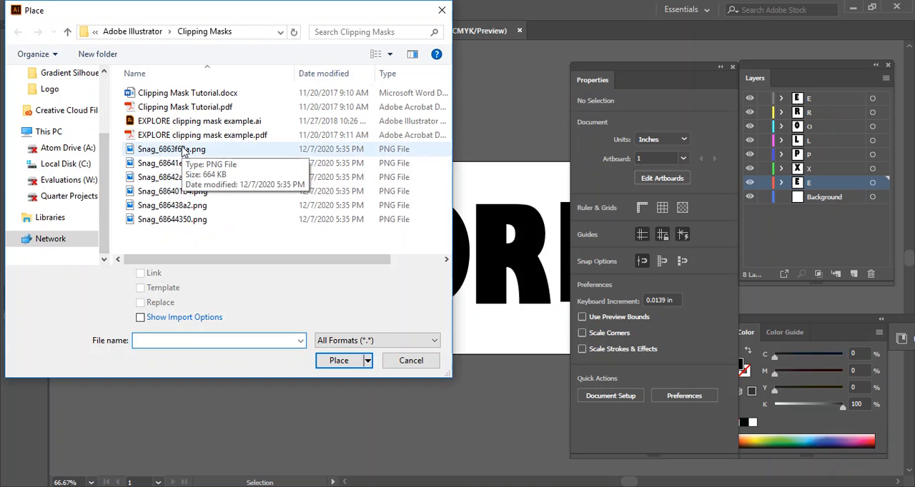
double_click(182, 150)
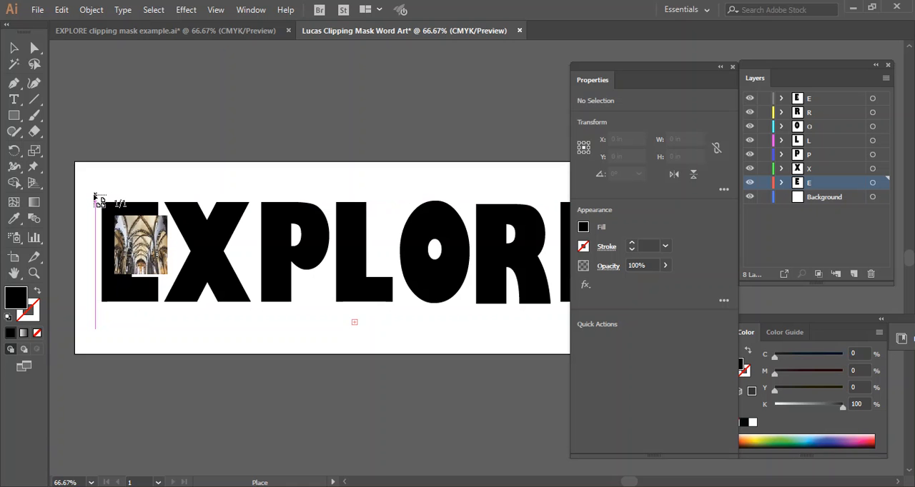
left_click_drag(96, 195, 199, 330)
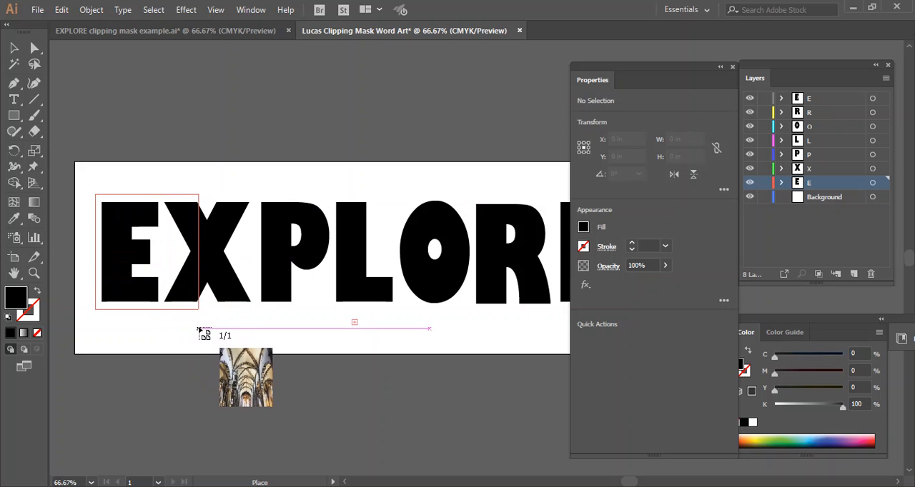
left_click_drag(198, 330, 199, 330)
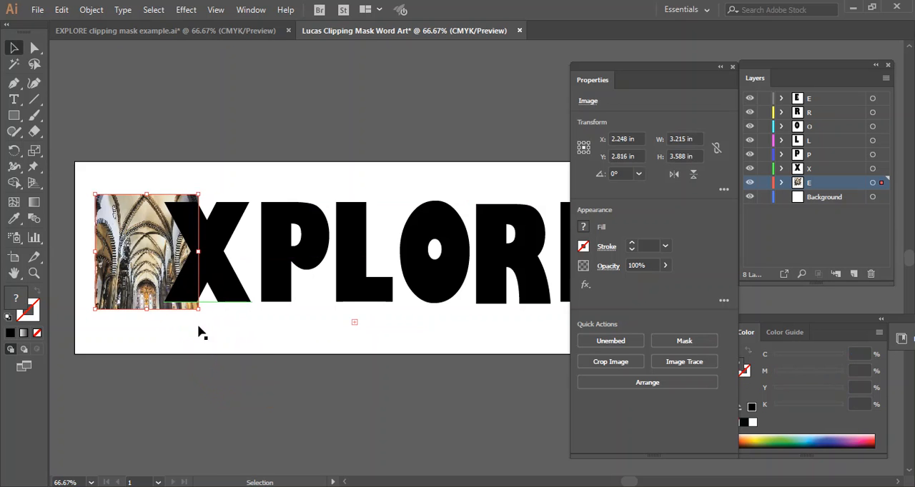
Step: Move the placed image slightly left over the first E, to about X 2.01 in, and deselect it
left_click(14, 48)
left_click_drag(148, 262, 141, 262)
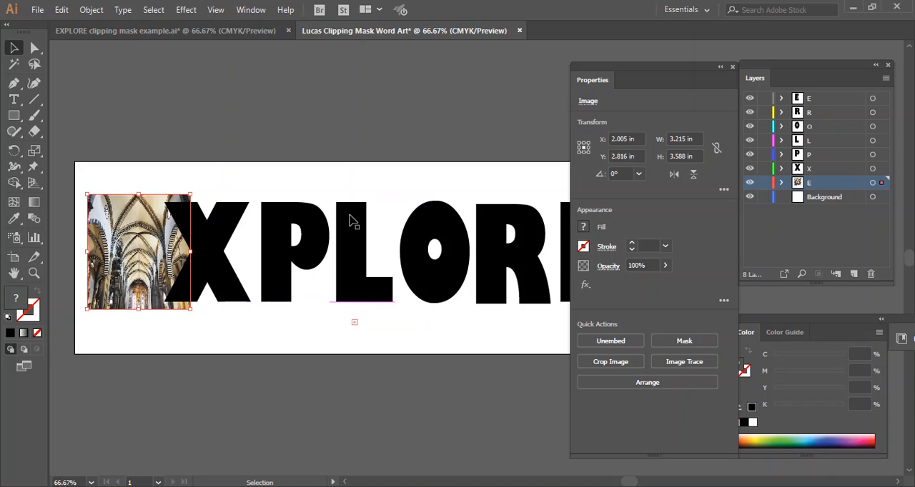
left_click(202, 110)
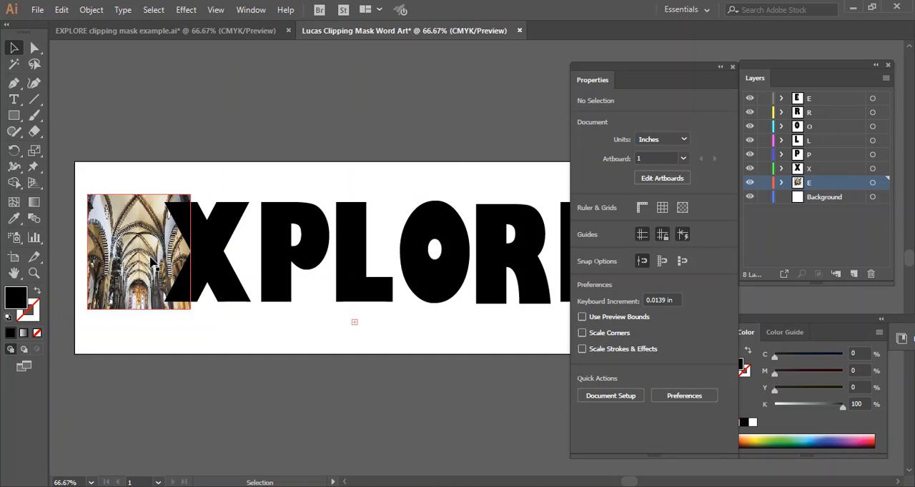
Step: Send the placed church image to the back of the first E's layer, behind the letter
left_click(134, 232)
right_click(131, 230)
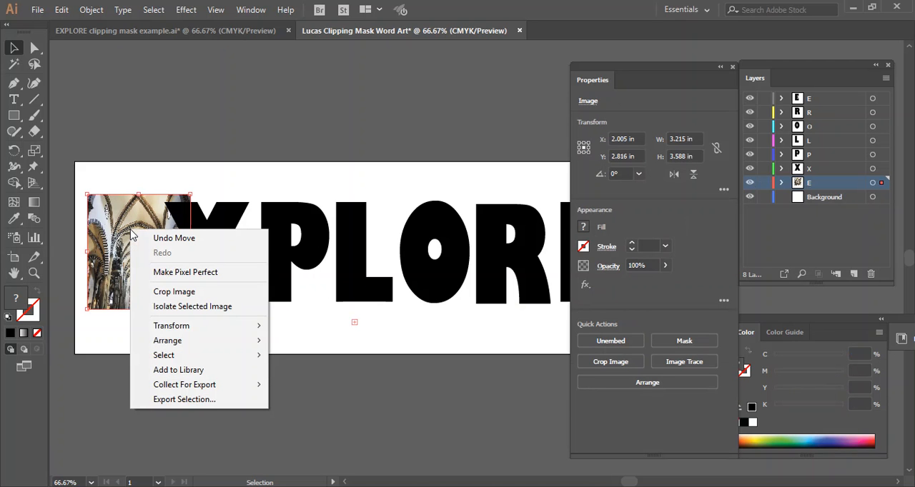
mouse_move(169, 346)
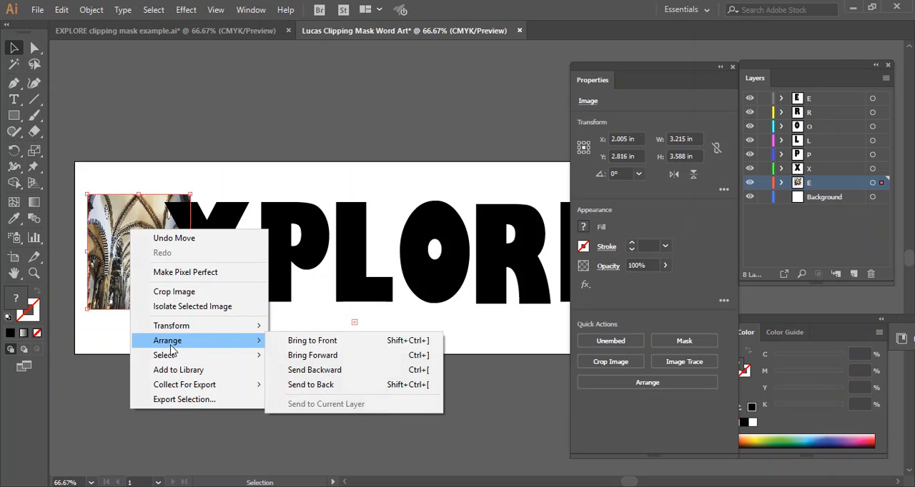
left_click(312, 386)
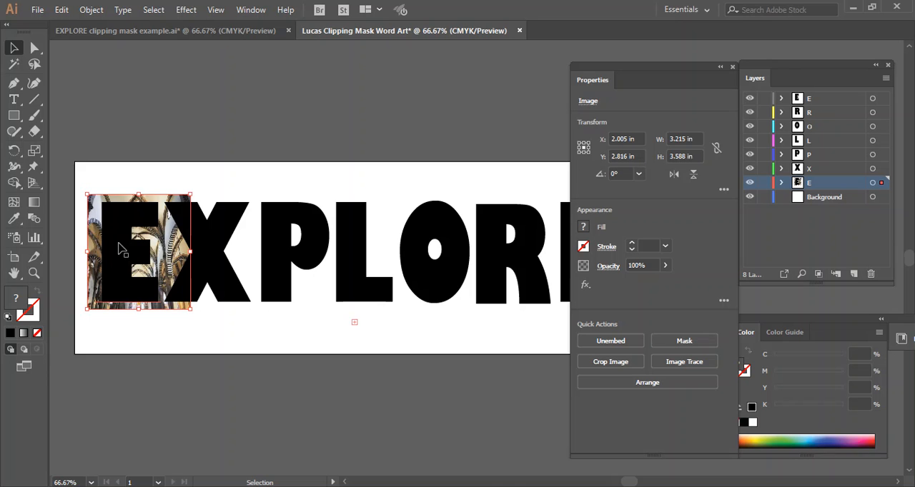
Step: Nudge only the image behind the first E slightly left, to about X 1.84 in
key("shift")
left_click(117, 269, "shift")
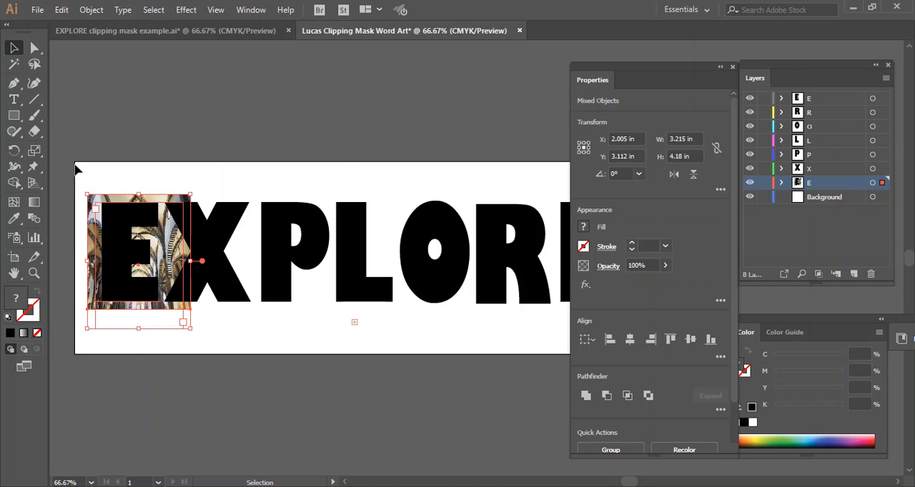
left_click(96, 188)
left_click(93, 203)
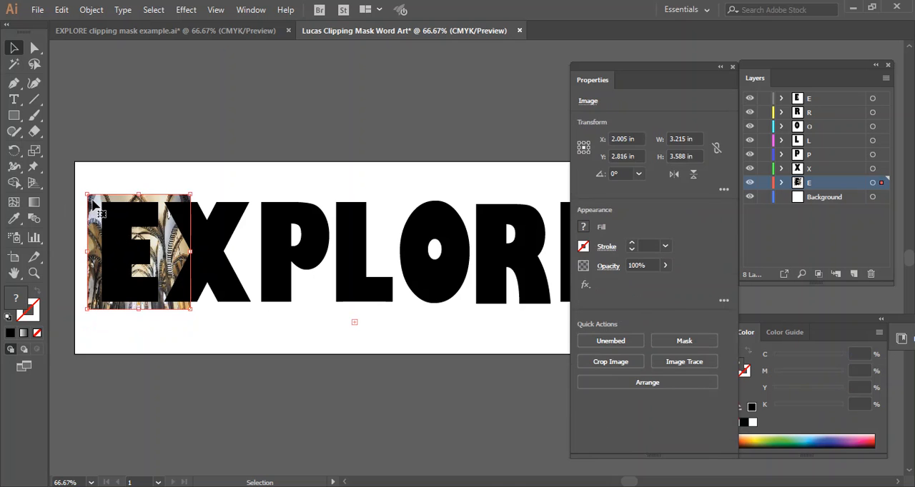
key("Left")
key("Left")
key("Left")
key("Left")
key("Left")
key("Left")
key("Left")
key("Left")
key("Left")
key("Left")
key("Left")
key("Left")
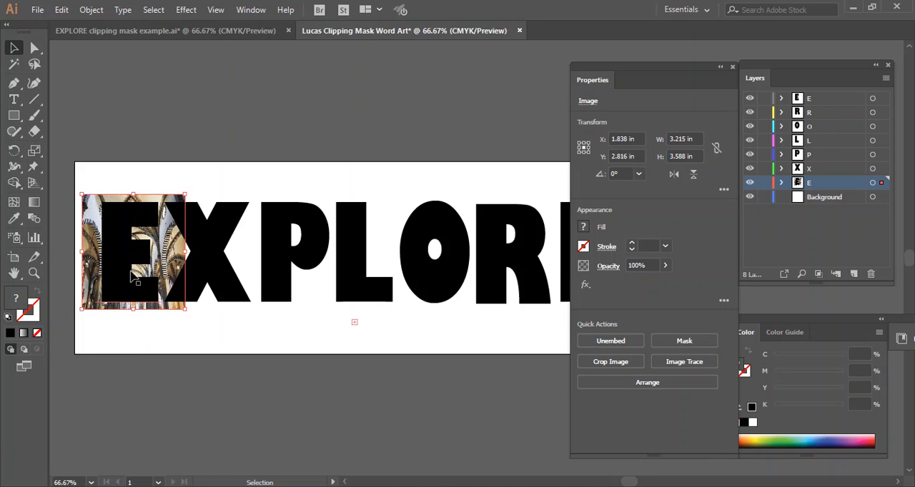
Step: Make a clipping mask from the first E and the image behind it, and deselect the result
left_click(120, 260, "shift")
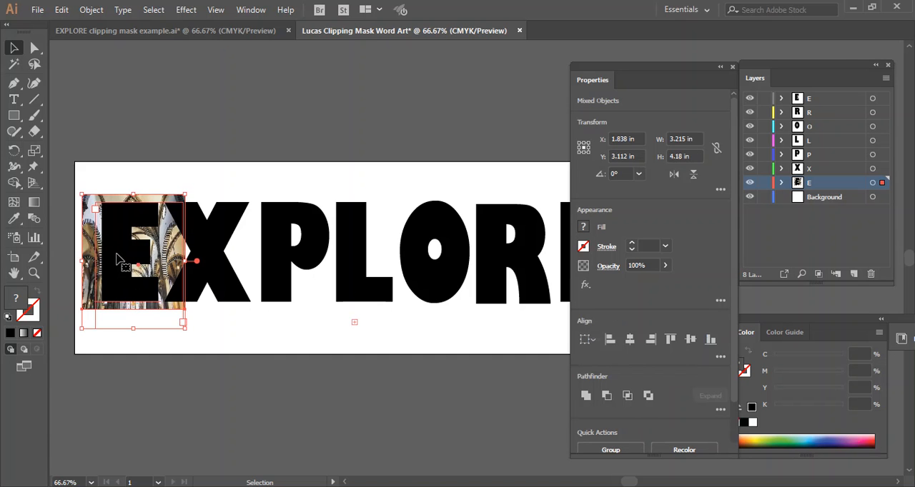
right_click(119, 259)
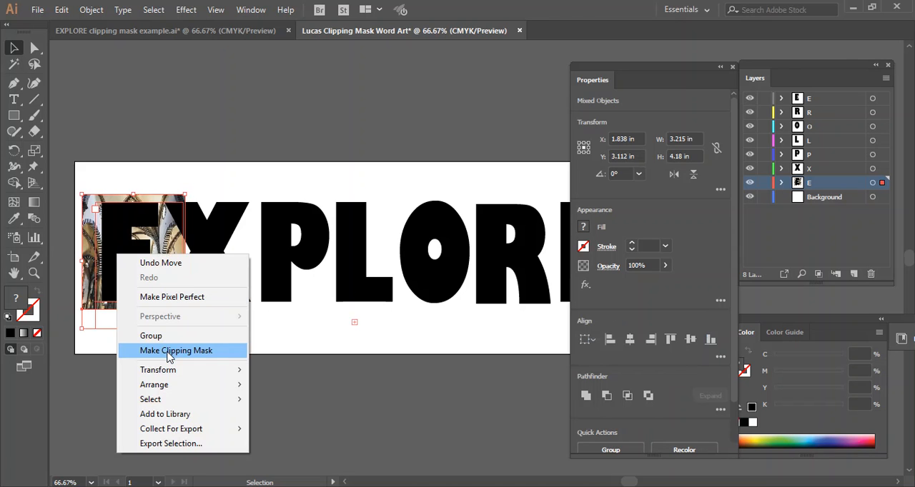
left_click(168, 352)
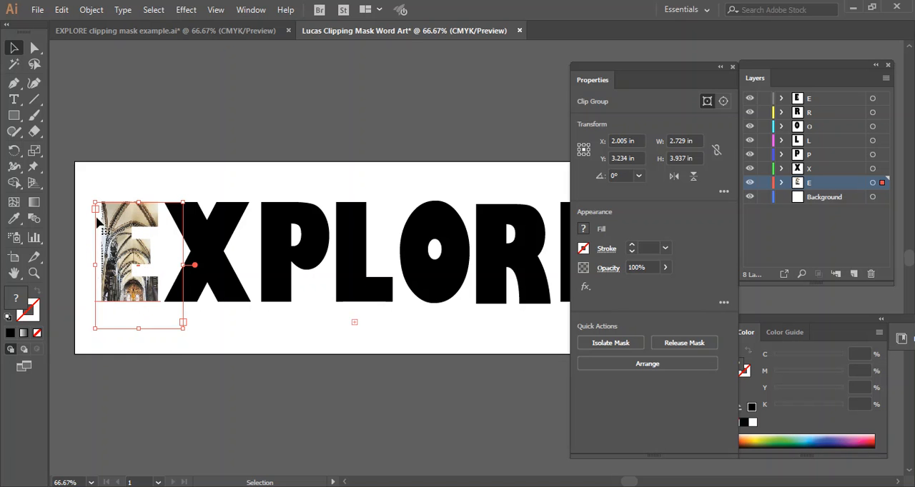
left_click(193, 149)
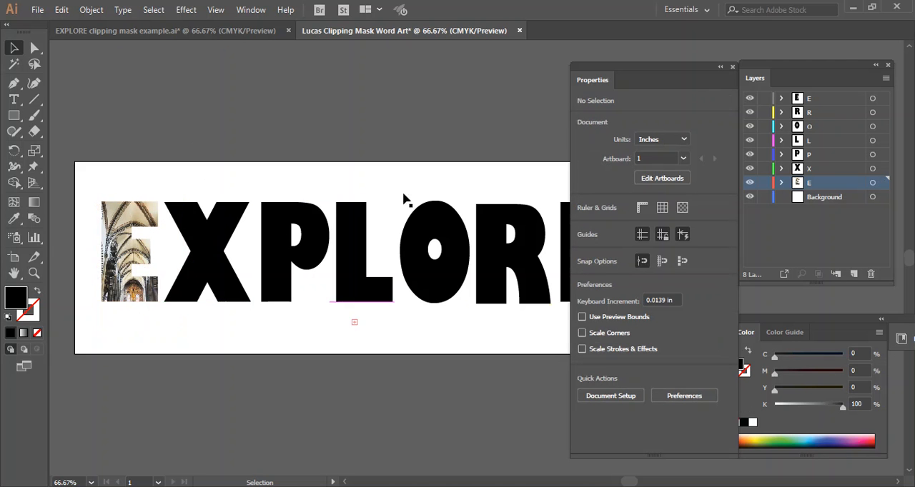
Step: Lock the first E's layer and place Snag_68641e06.png on the X layer, over the X, about 3.5 by 3.5 in
left_click(819, 171)
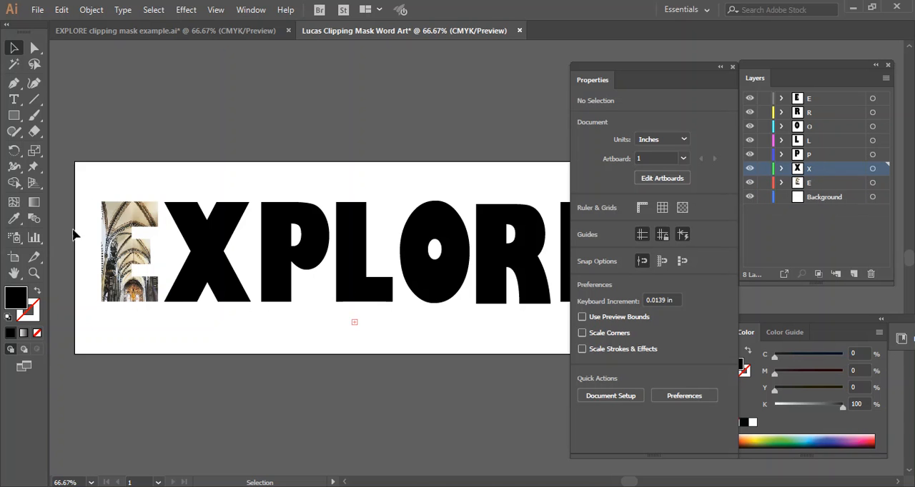
left_click(763, 183)
left_click(36, 9)
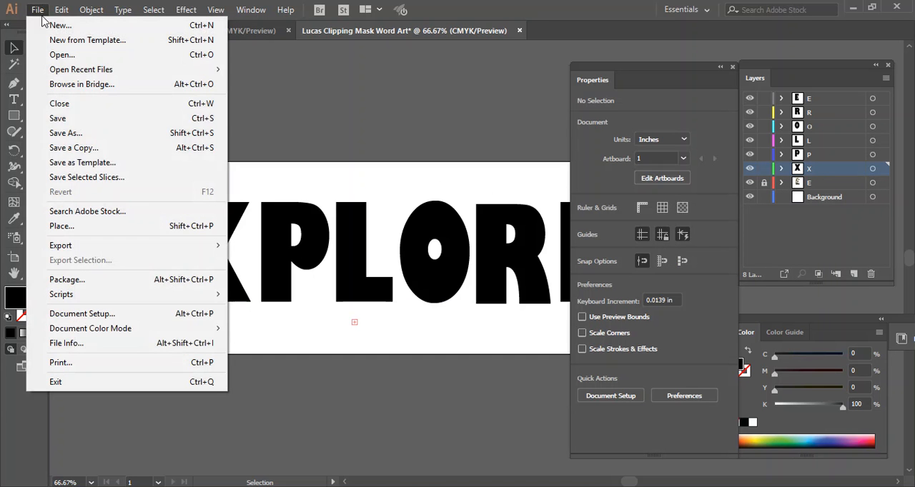
left_click(78, 228)
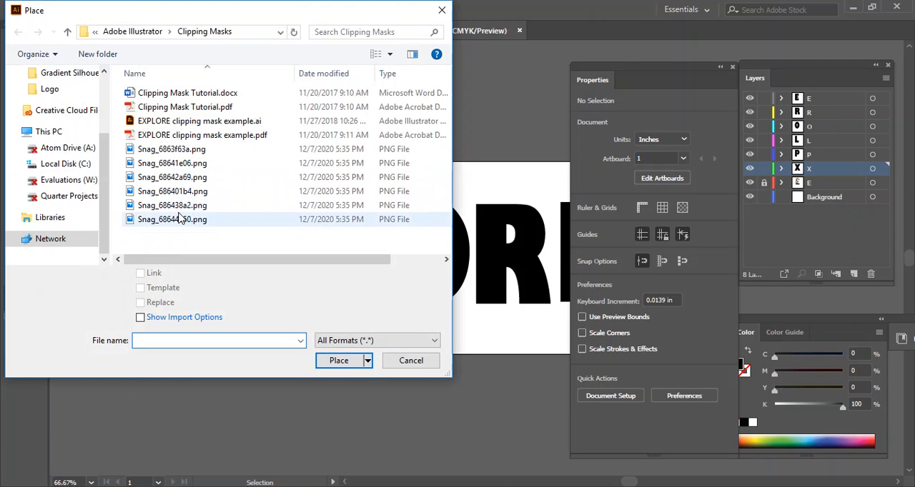
double_click(170, 164)
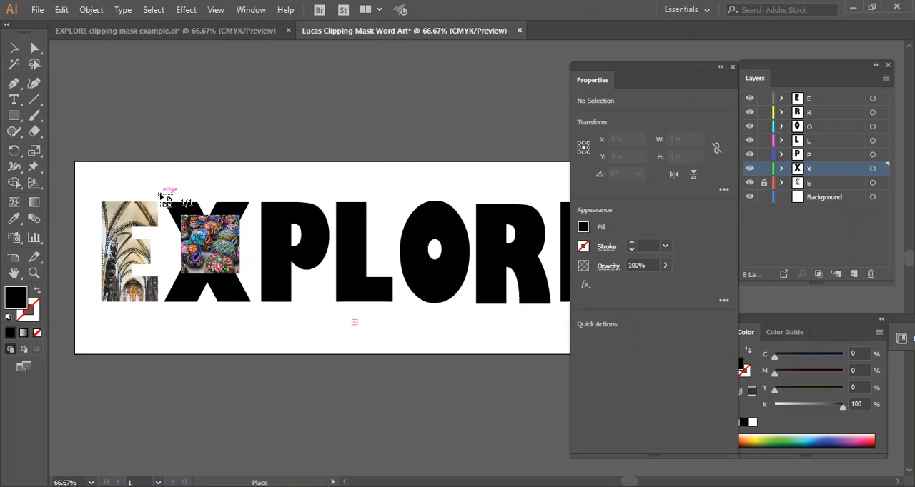
left_click_drag(214, 280, 272, 333)
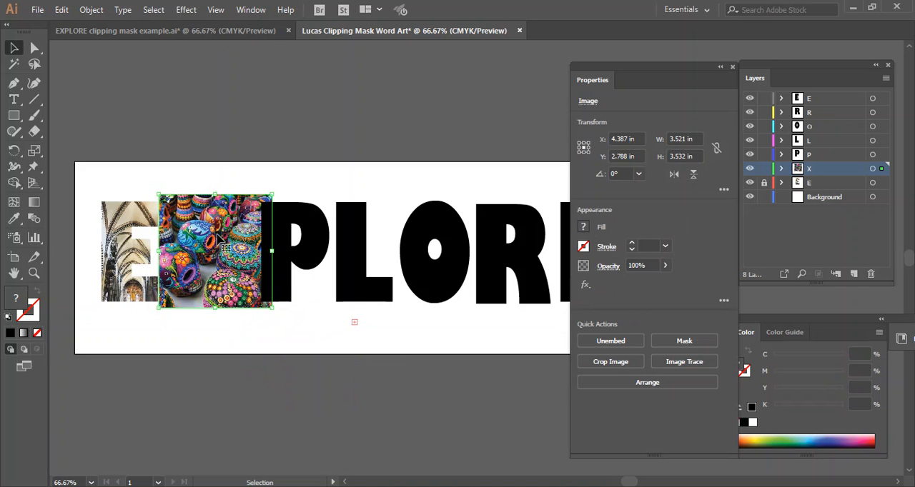
Step: Send the painted-pottery image to the back of the X layer, behind the letter
right_click(218, 241)
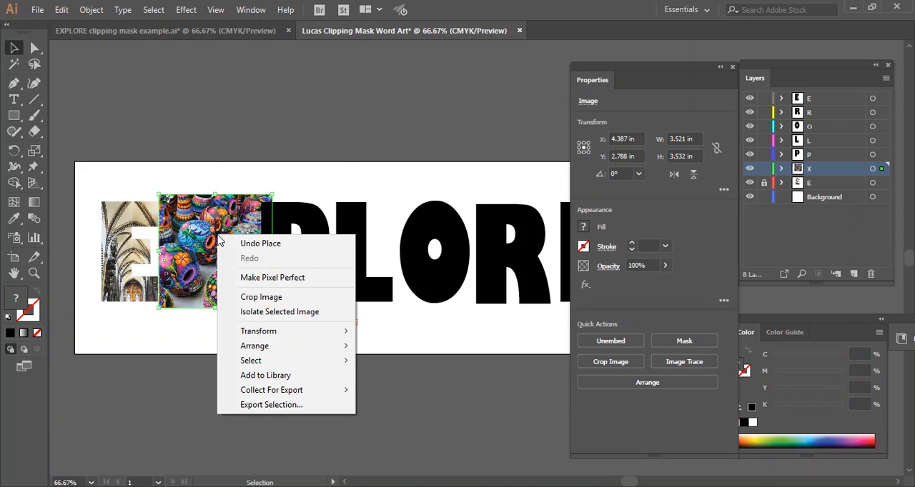
mouse_move(281, 347)
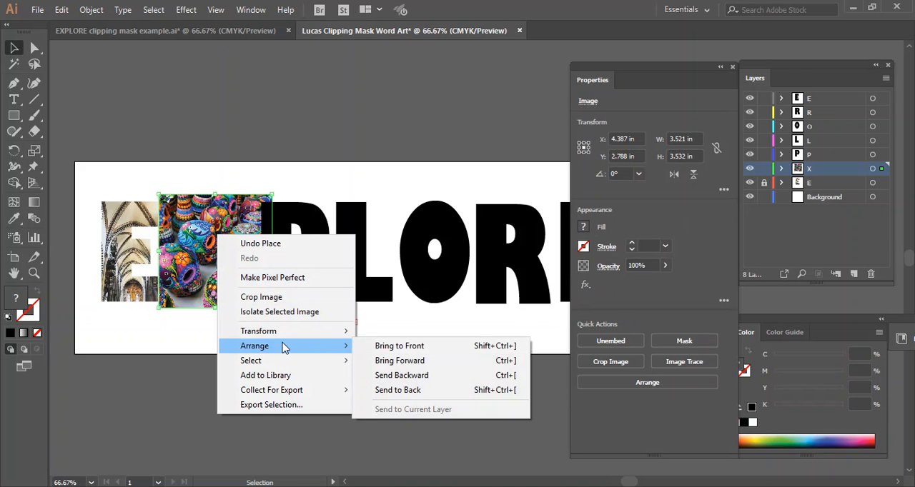
left_click(402, 391)
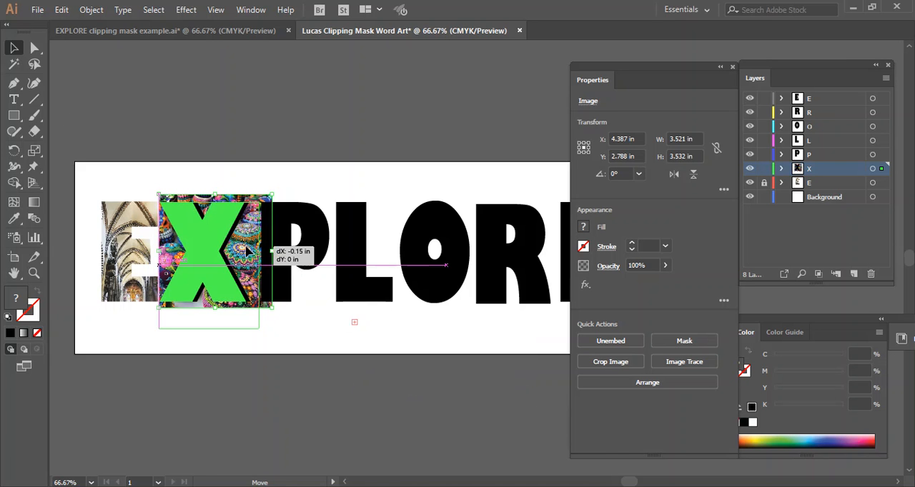
Step: Nudge the image behind the X left and down, to about X 4.12 in and Y 2.91 in
left_click(246, 250)
left_click_drag(247, 251, 252, 250)
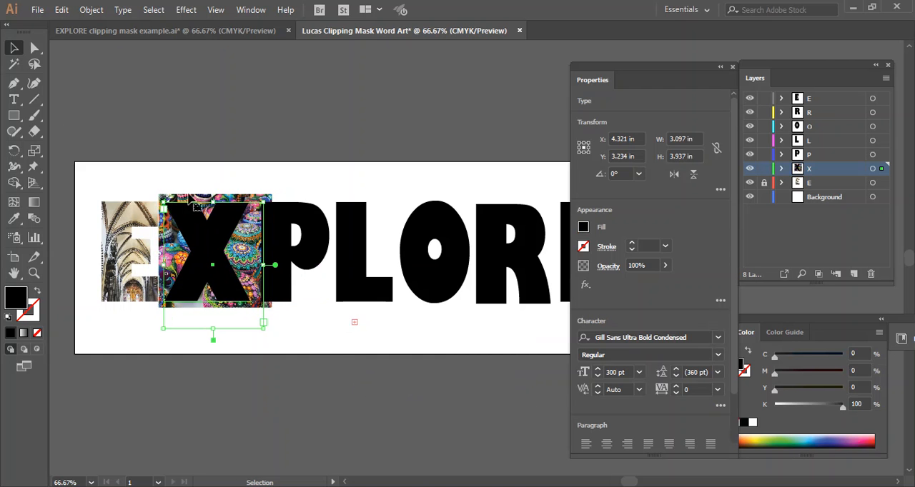
left_click_drag(183, 202, 184, 200)
left_click(161, 306)
key("Left")
key("Left")
key("Left")
key("Left")
key("Left")
key("Left")
key("Left")
key("Left")
key("Left")
key("Left")
key("Left")
key("Left")
key("Left")
key("Left")
key("Left")
key("Left")
key("Left")
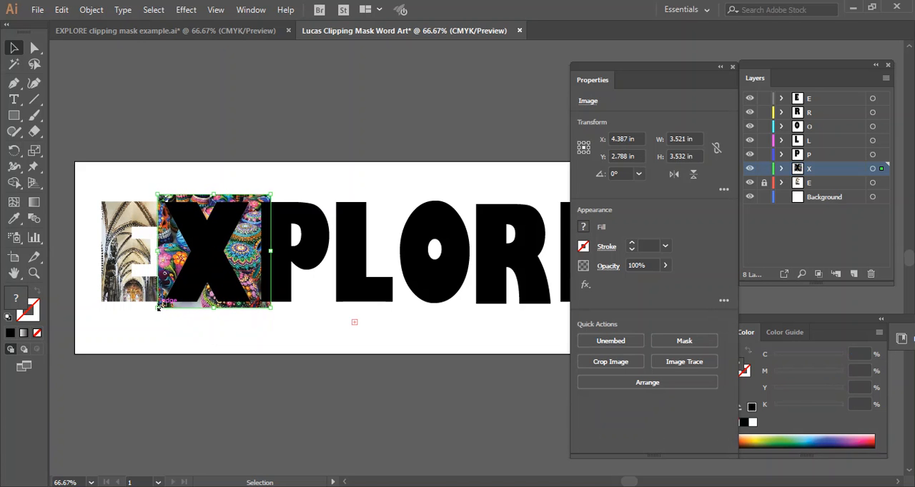
key("Left")
key("Left")
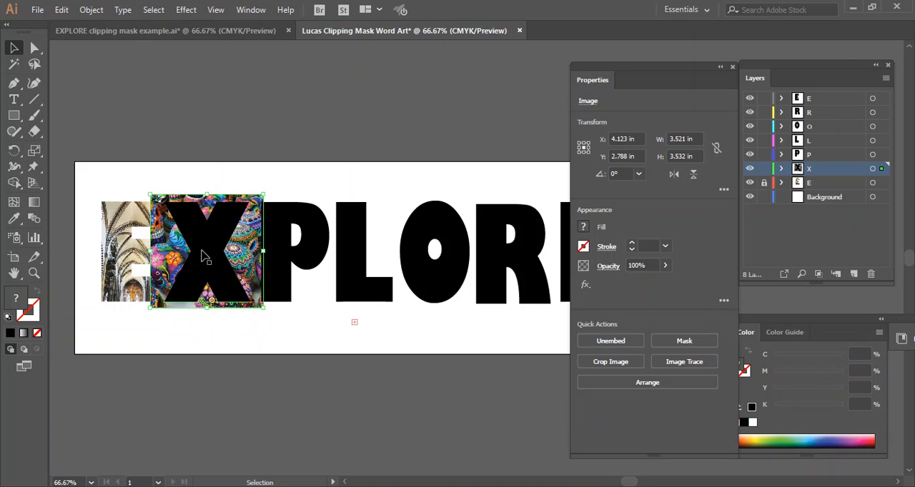
key("Down")
key("Down")
key("Down")
key("Down")
key("Down")
key("Down")
key("Down")
key("Down")
key("Down")
key("Down")
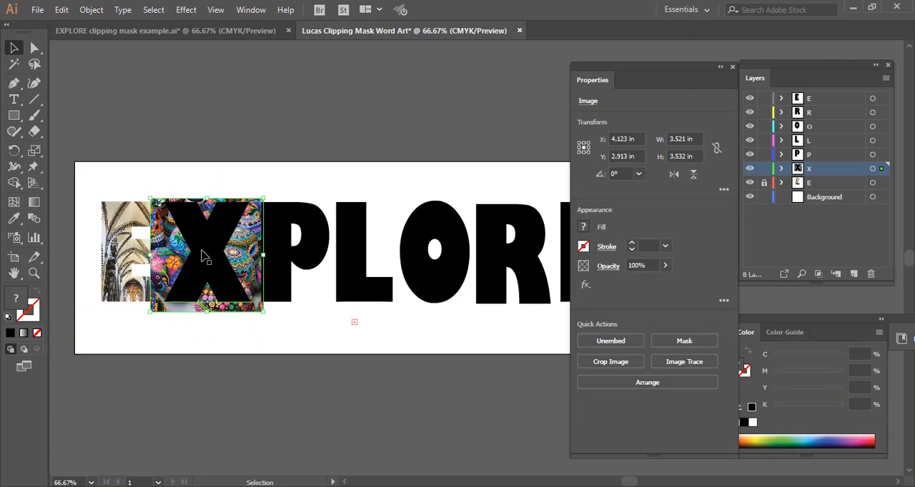
Step: Select the X together with the image behind it and make a clipping mask from them
left_click(203, 256, "shift")
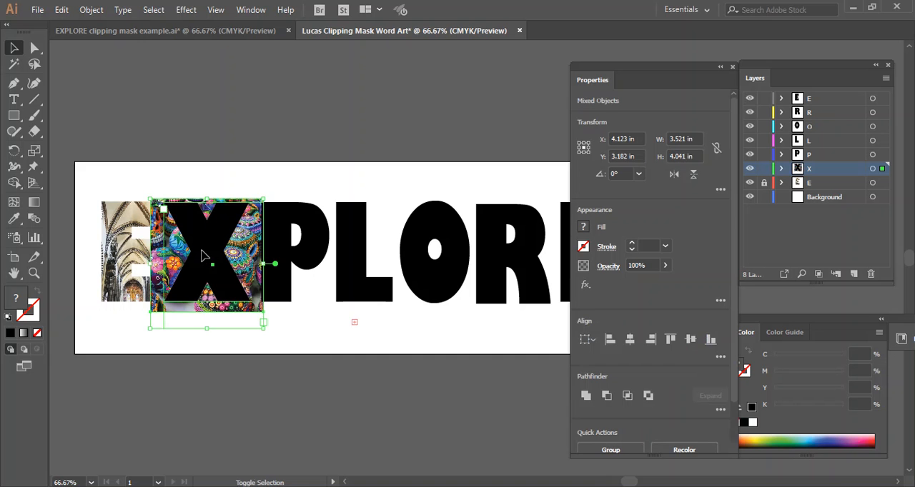
right_click(203, 256)
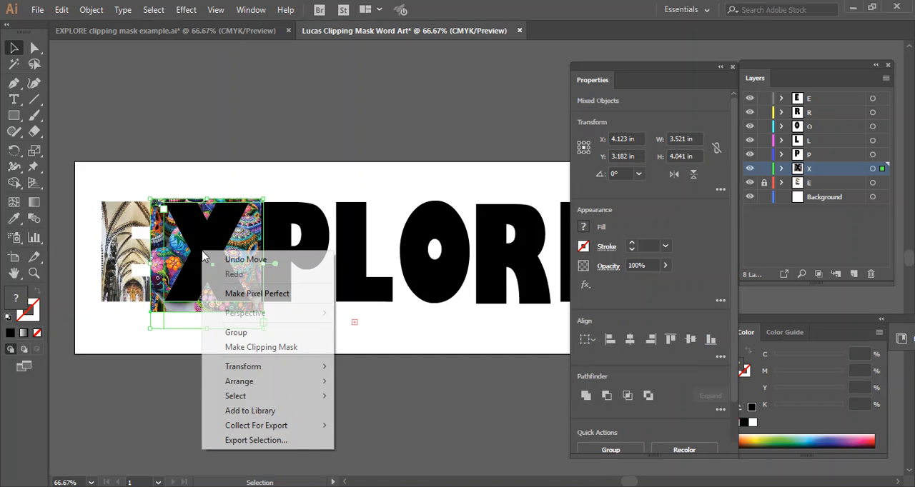
left_click(275, 352)
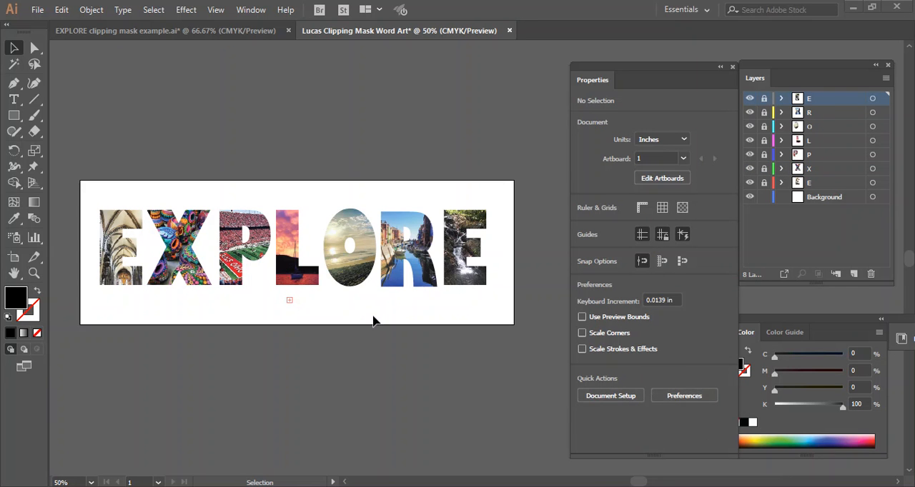
Step: Draw an 18 by 6 in rectangle on the Background layer, covering the whole artboard
left_click(820, 199)
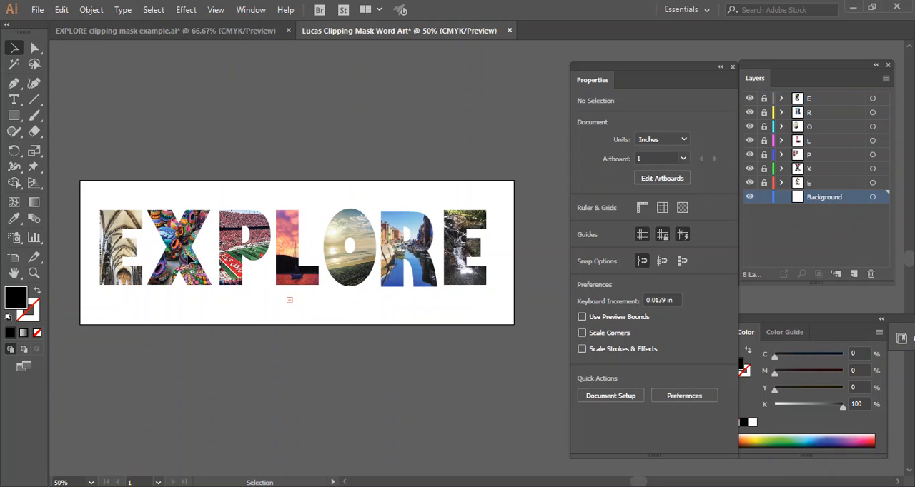
left_click(16, 117)
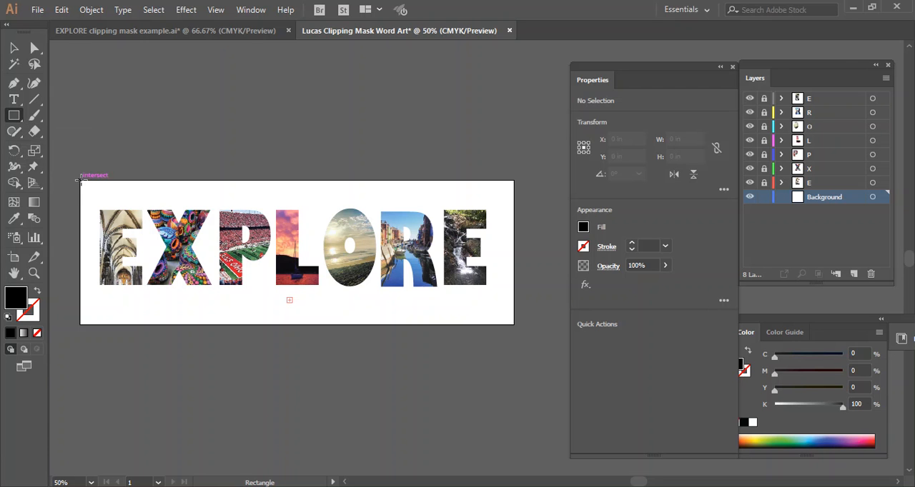
left_click_drag(78, 182, 510, 325)
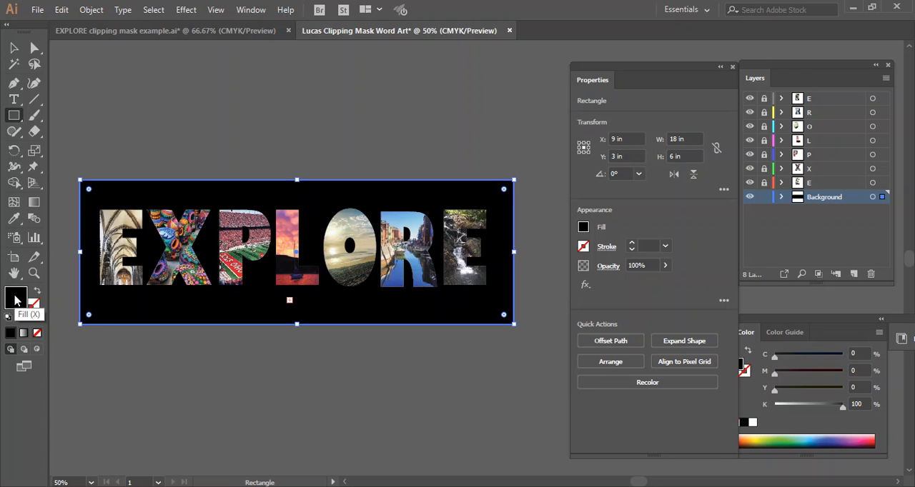
Step: Fill the background rectangle with the tan colour CEA672
double_click(16, 300)
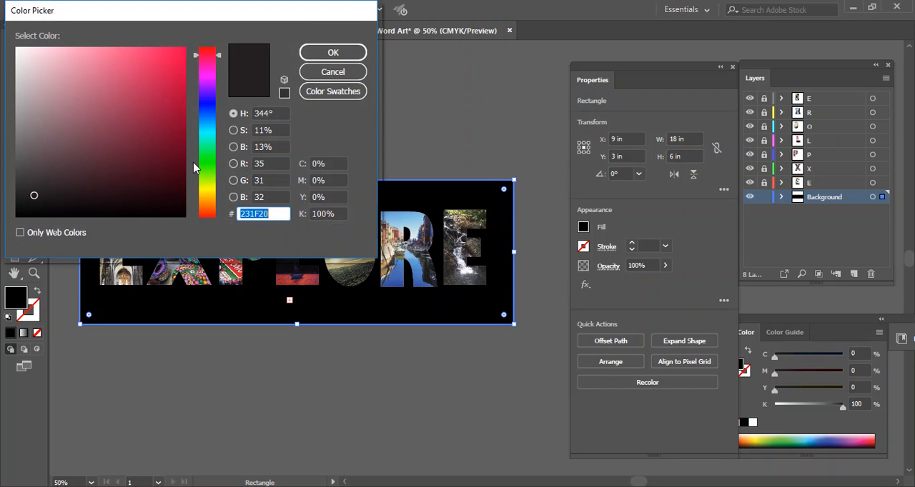
left_click_drag(222, 15, 229, 21)
left_click(216, 206)
left_click(139, 76)
left_click(127, 61)
left_click(95, 86)
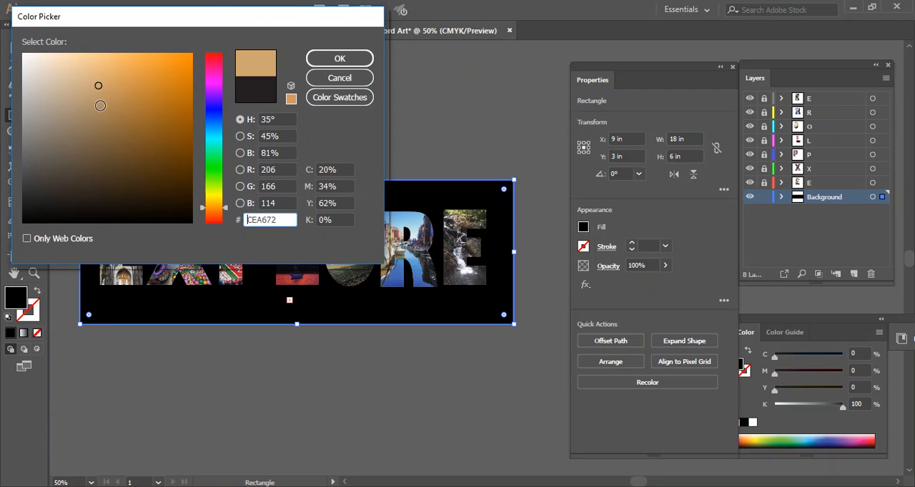
left_click(339, 58)
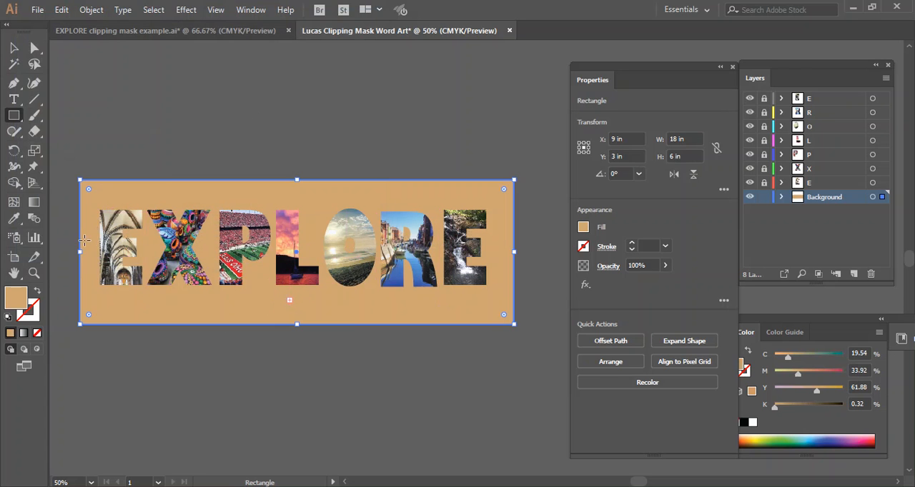
Step: Change the background rectangle's fill to the pale cream colour F4E5D3
double_click(9, 304)
mouse_move(46, 104)
left_mouse_down()
mouse_move(39, 68)
mouse_move(33, 90)
mouse_move(68, 66)
mouse_move(45, 60)
left_mouse_up()
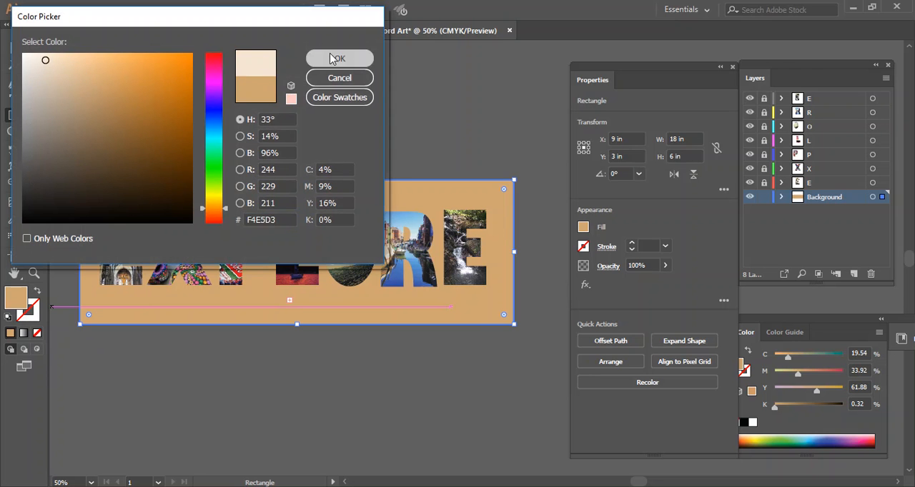
left_click(333, 58)
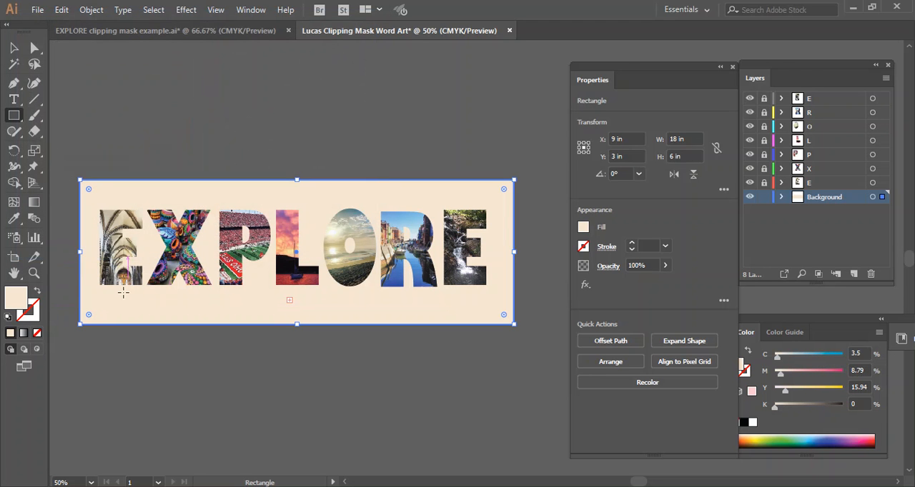
Step: Change the background rectangle's fill to a dark grey, about C 69, M 63, Y 63, K 59
double_click(15, 300)
left_click(26, 188)
left_click(336, 60)
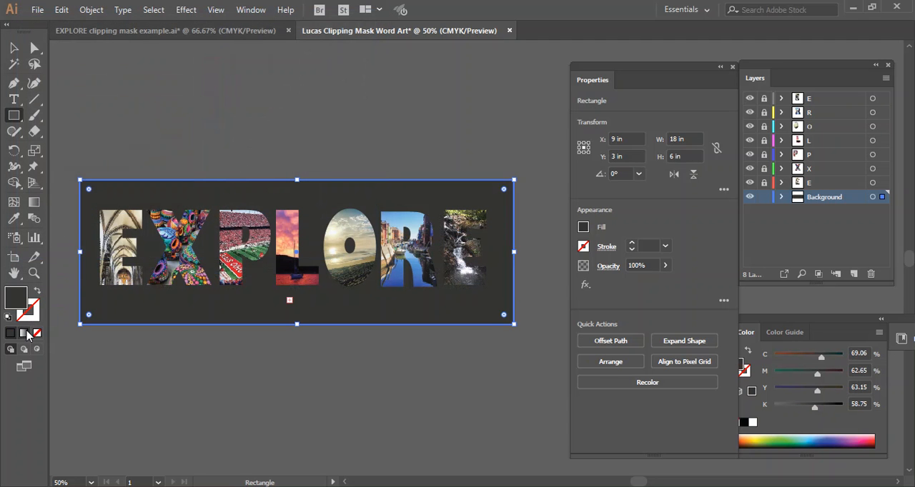
Step: Change the background rectangle's fill to the near-black colour 191918
double_click(18, 300)
left_click(30, 207)
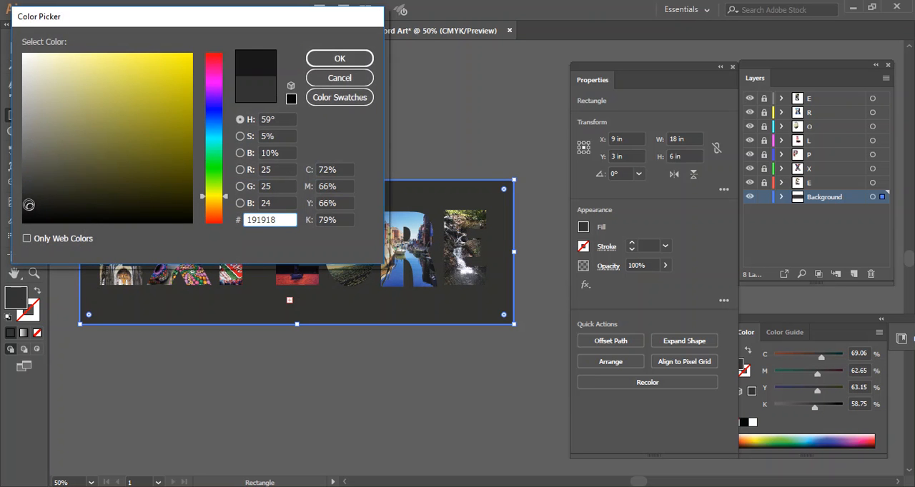
left_click(339, 58)
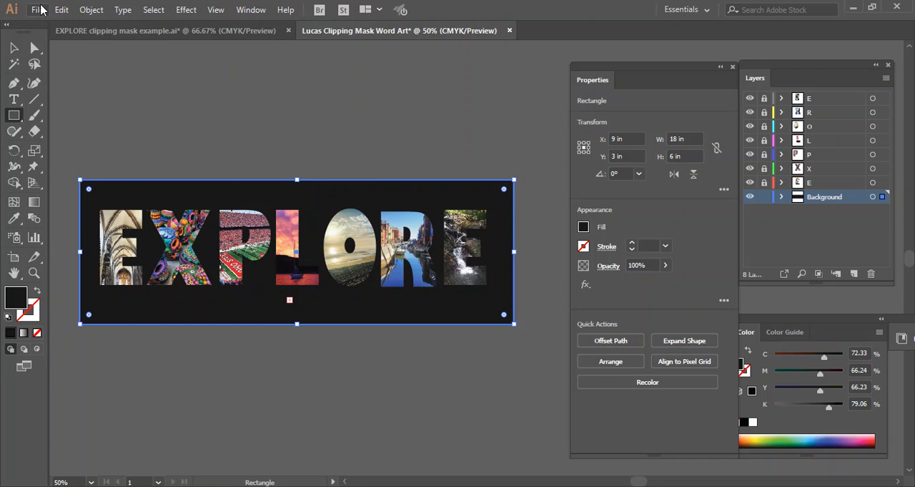
Step: Save the artwork as an Adobe Illustrator (*.AI) file in the Clipping Masks folder, keeping the suggested file name and format options
left_click(40, 10)
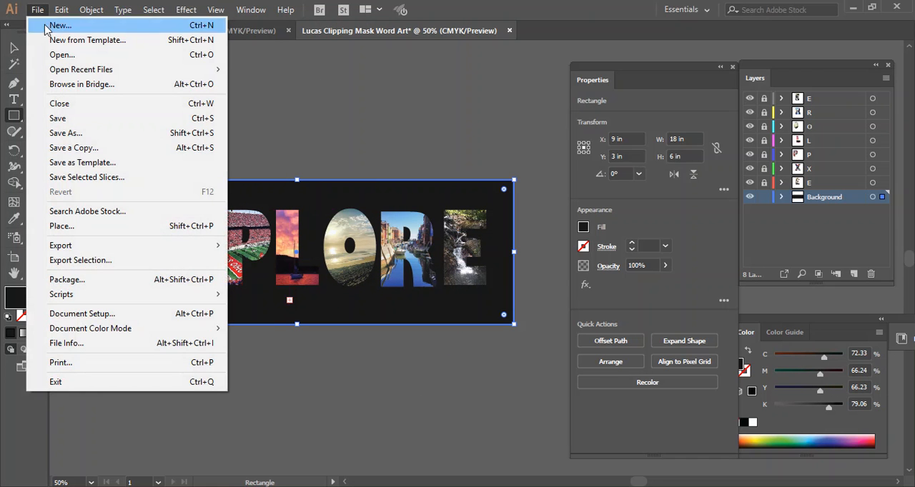
left_click(72, 134)
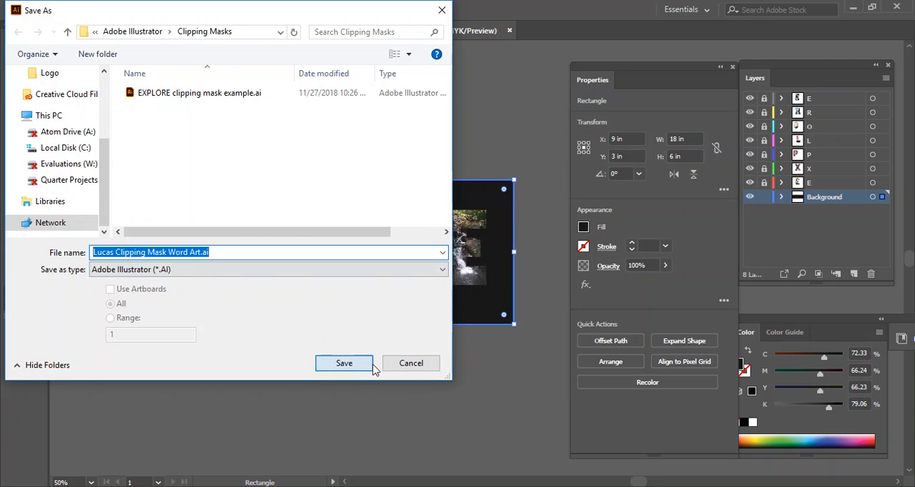
left_click(344, 364)
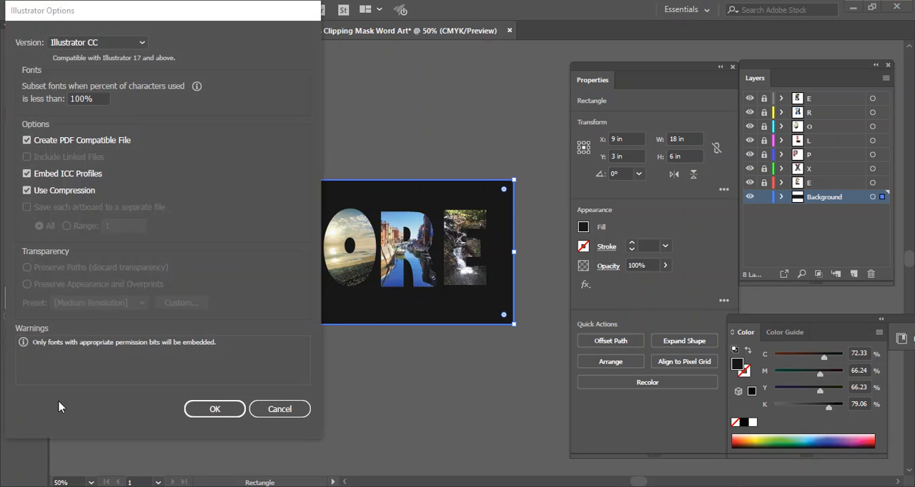
left_click(223, 409)
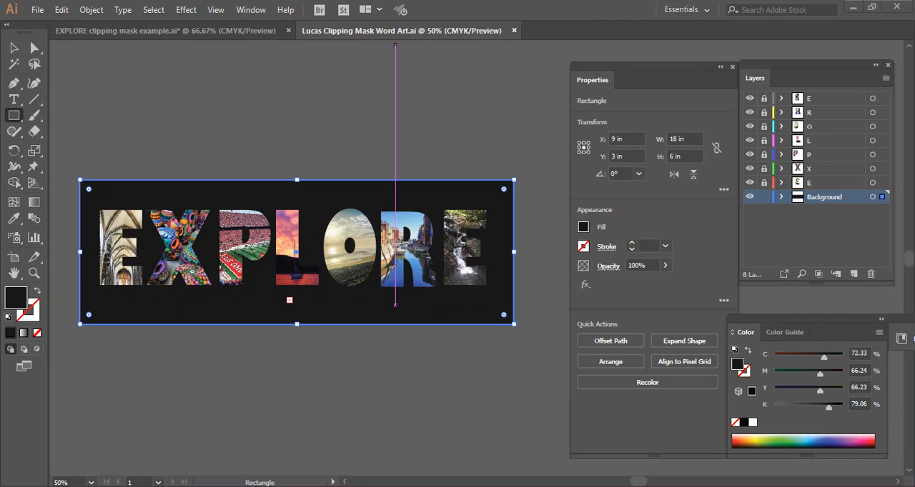
Step: Save a copy of the artwork in Adobe PDF (*.PDF) format in the Clipping Masks folder under the same file name
left_click(35, 9)
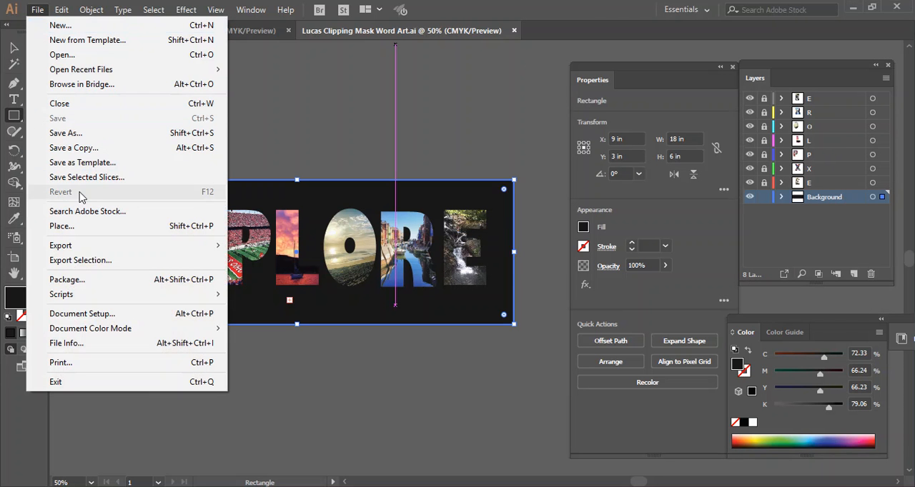
left_click(90, 135)
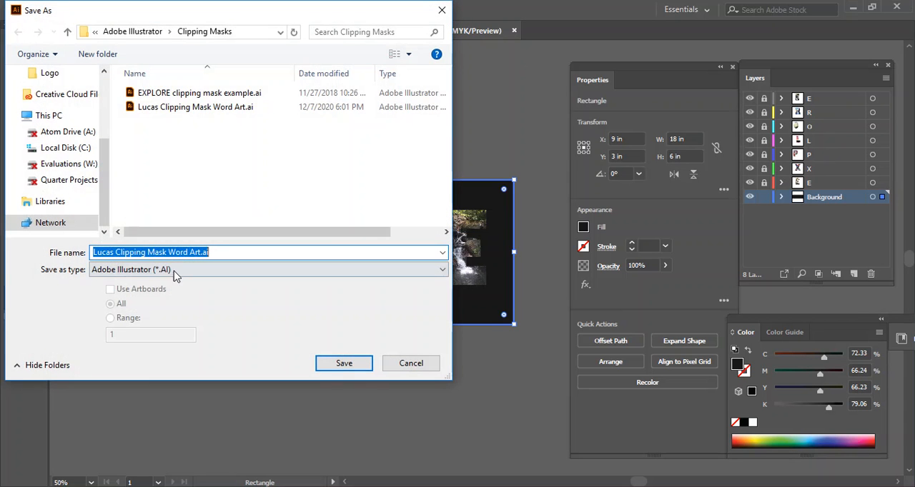
left_click(164, 271)
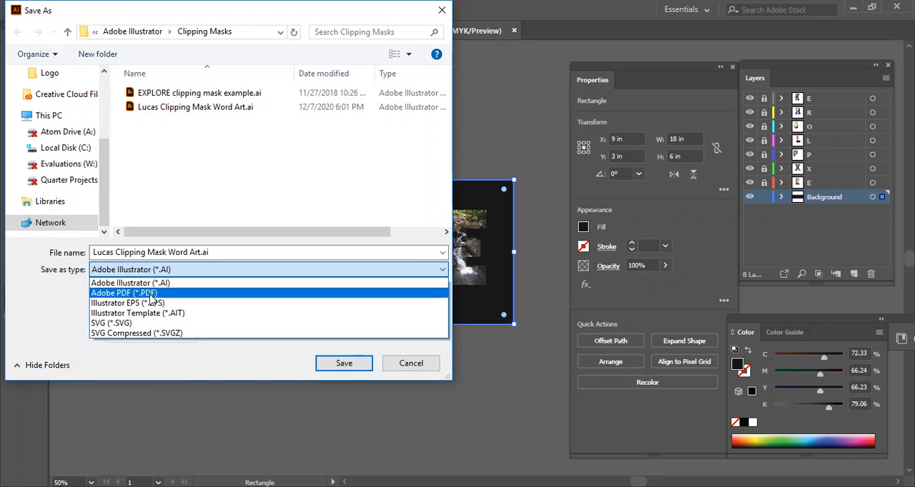
left_click(168, 292)
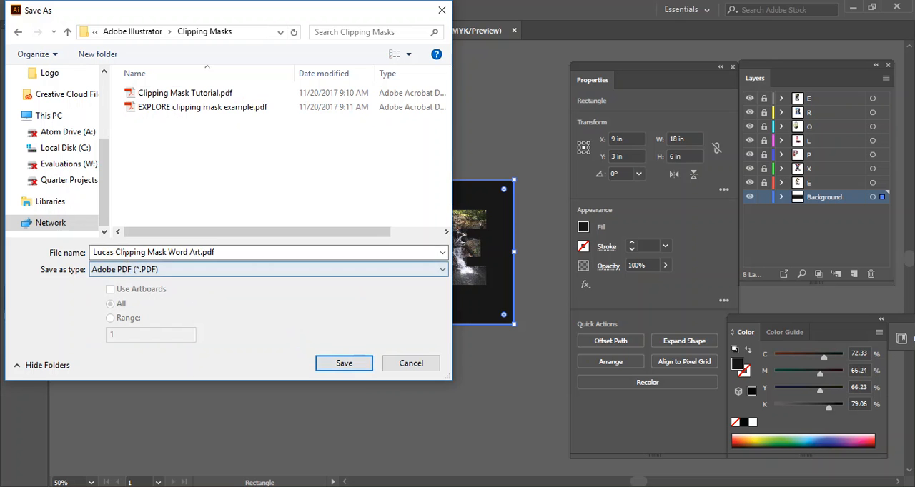
left_click(358, 368)
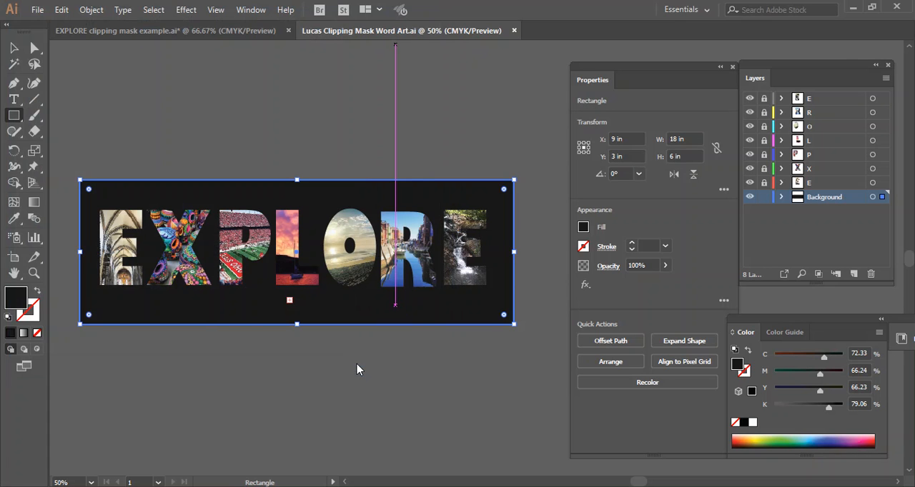
left_click(328, 381)
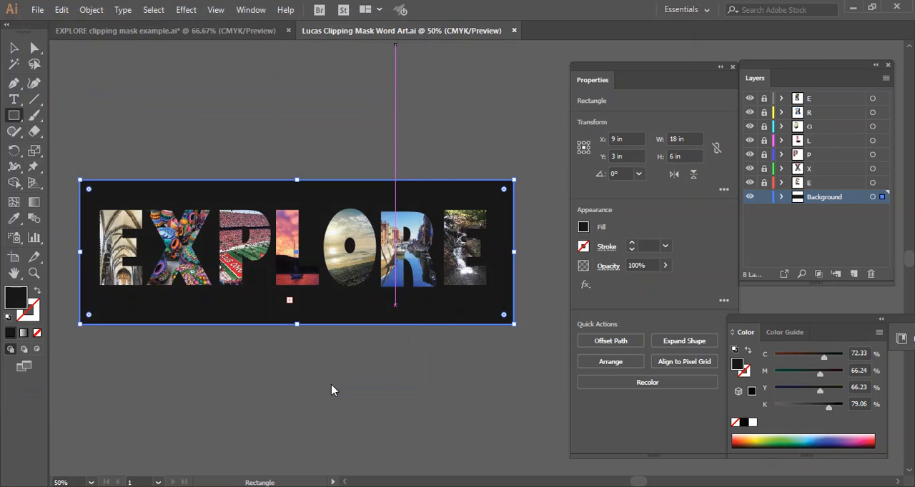